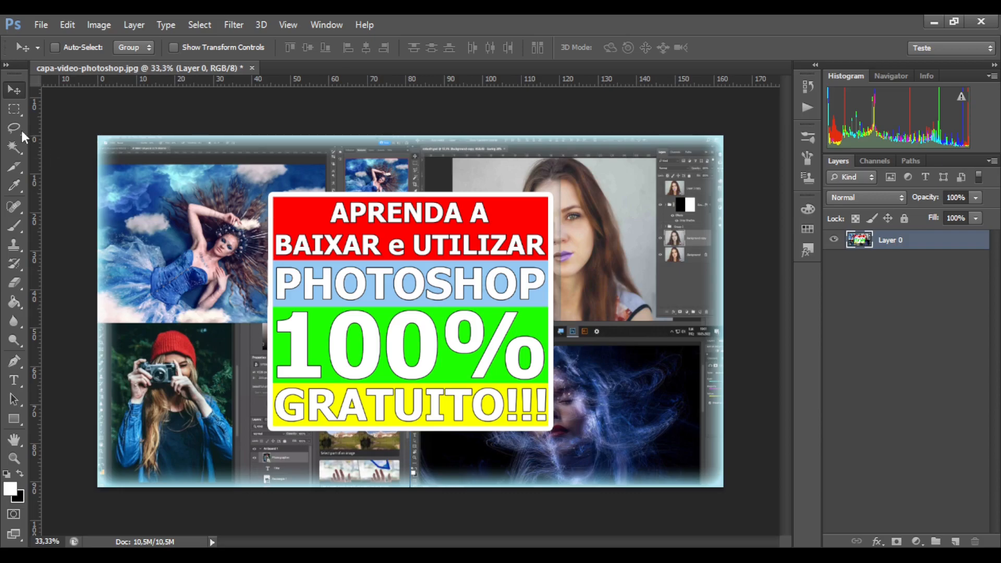
Step: Crop the image to the central text banner with the Crop Tool and undo the crop
click(20, 168)
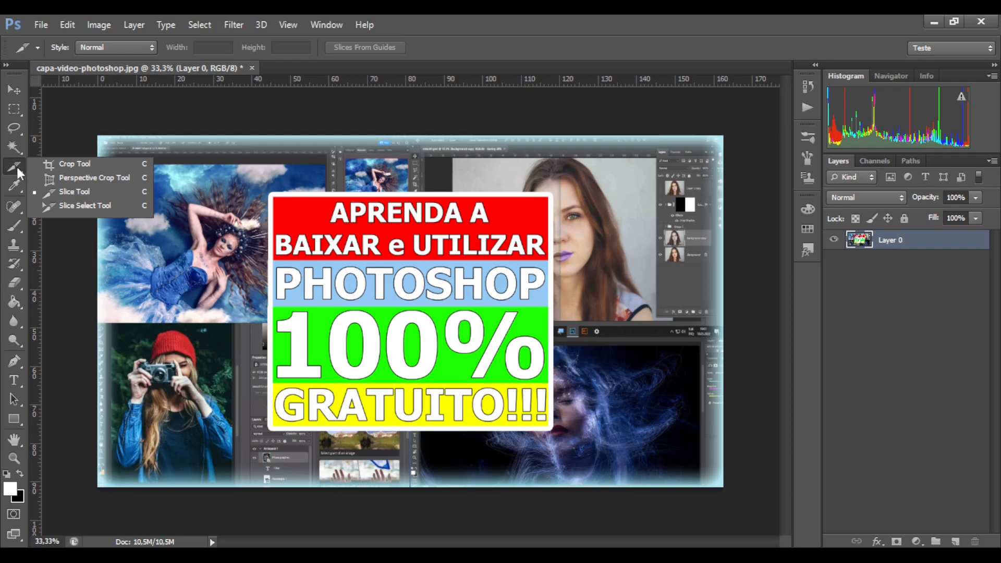
click(96, 167)
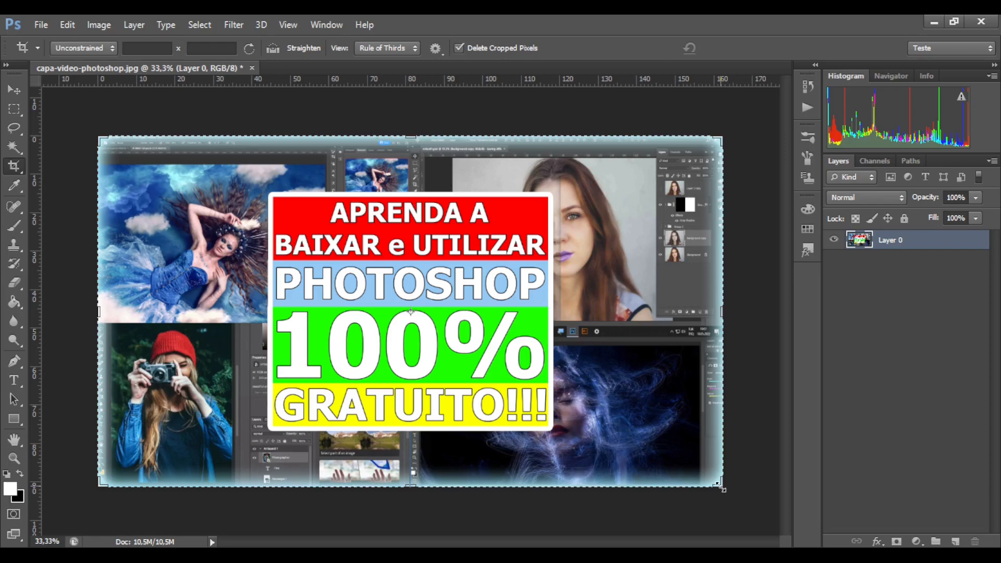
drag(724, 490, 639, 462)
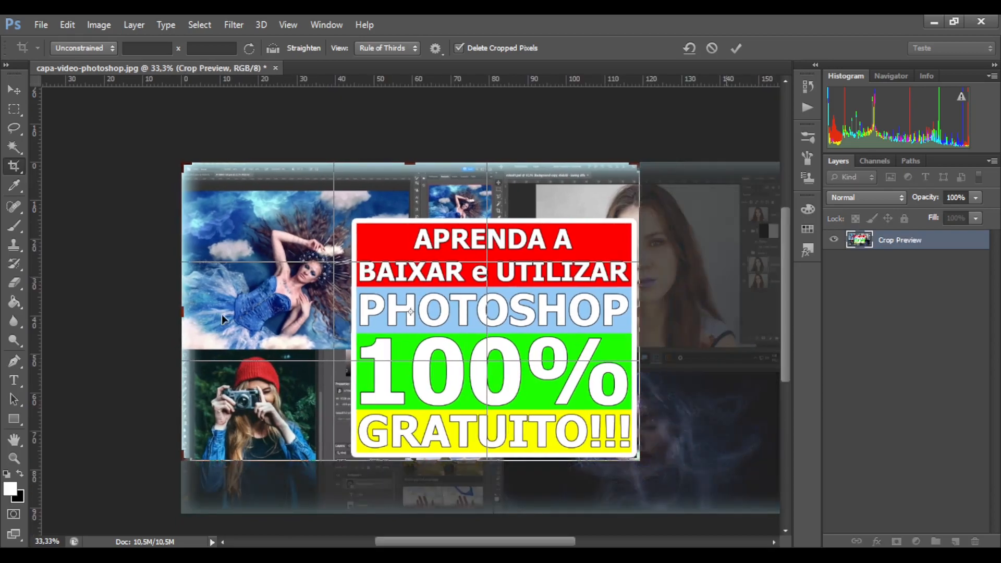
drag(187, 170, 267, 191)
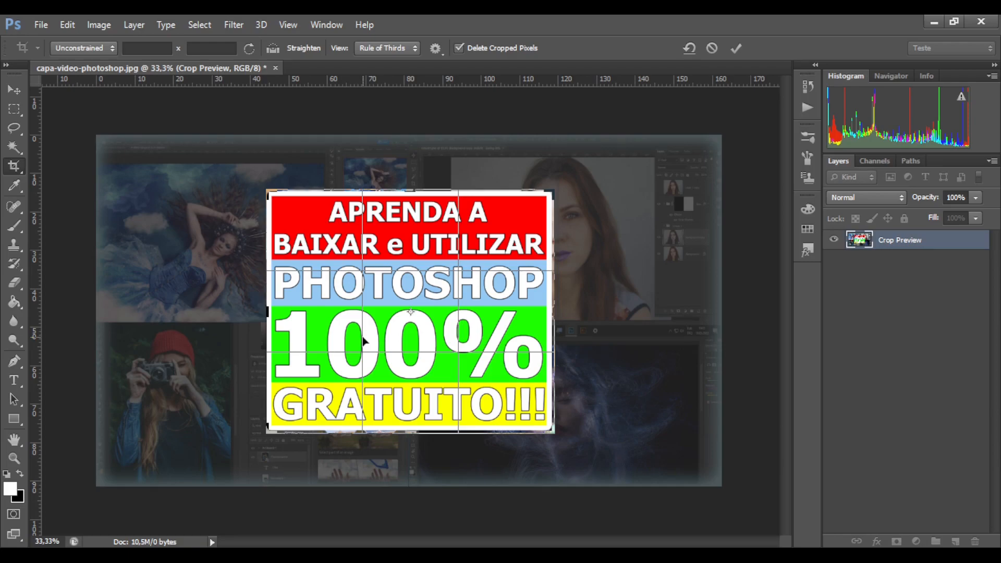
key(Return)
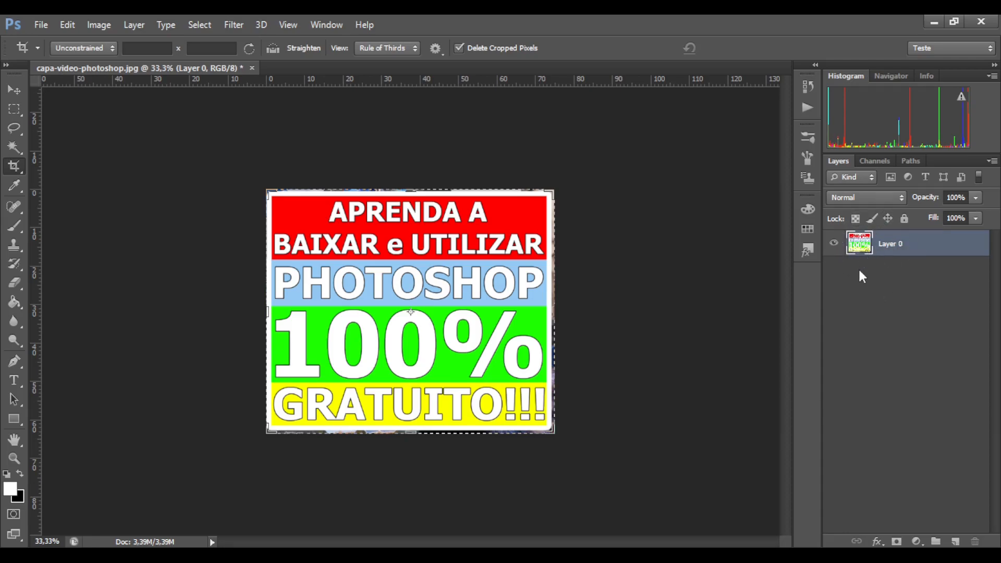
key(ctrl+z)
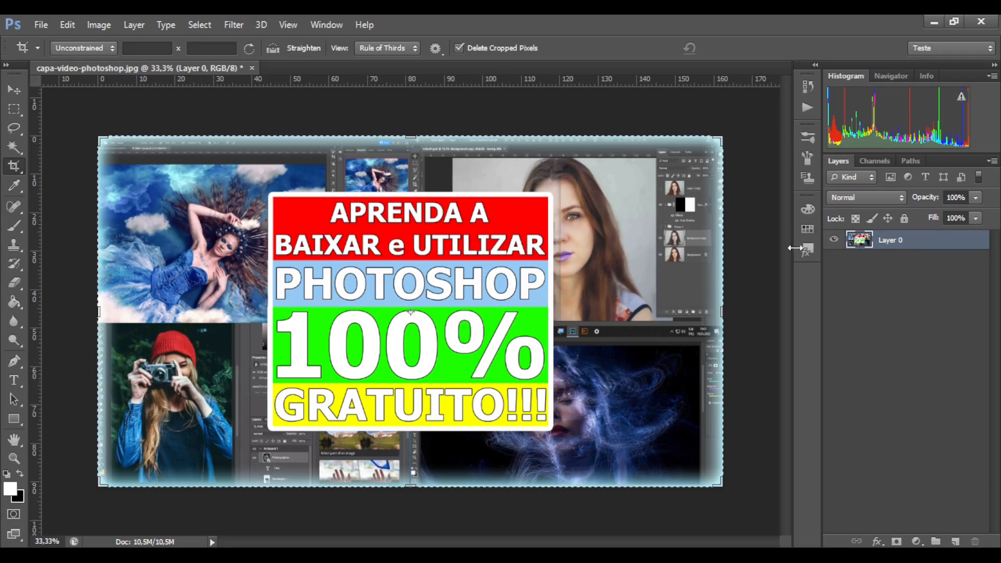
Step: Crop tightly around the banner's white border from its opposite corners again, and undo that crop
drag(100, 138, 183, 165)
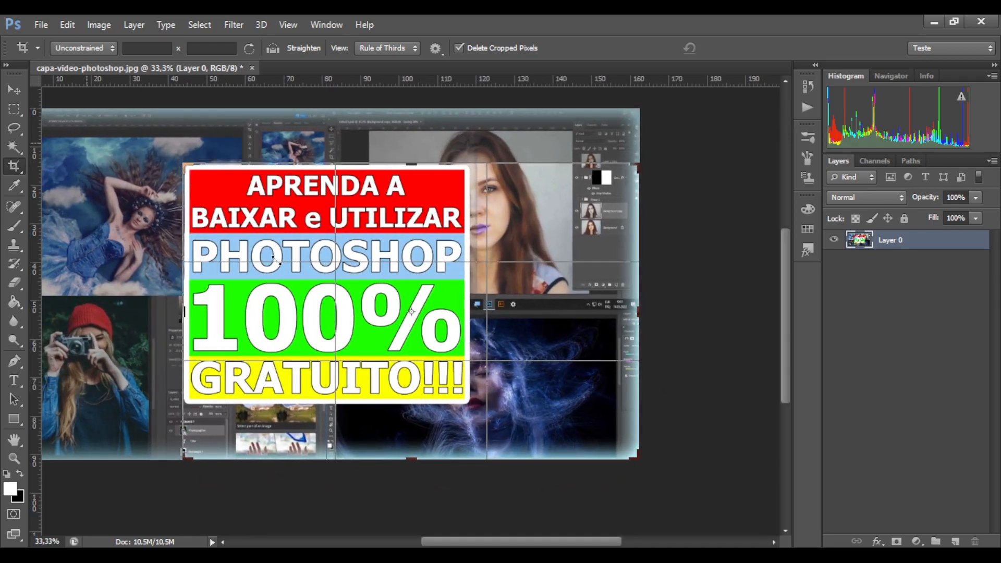
drag(634, 458, 556, 429)
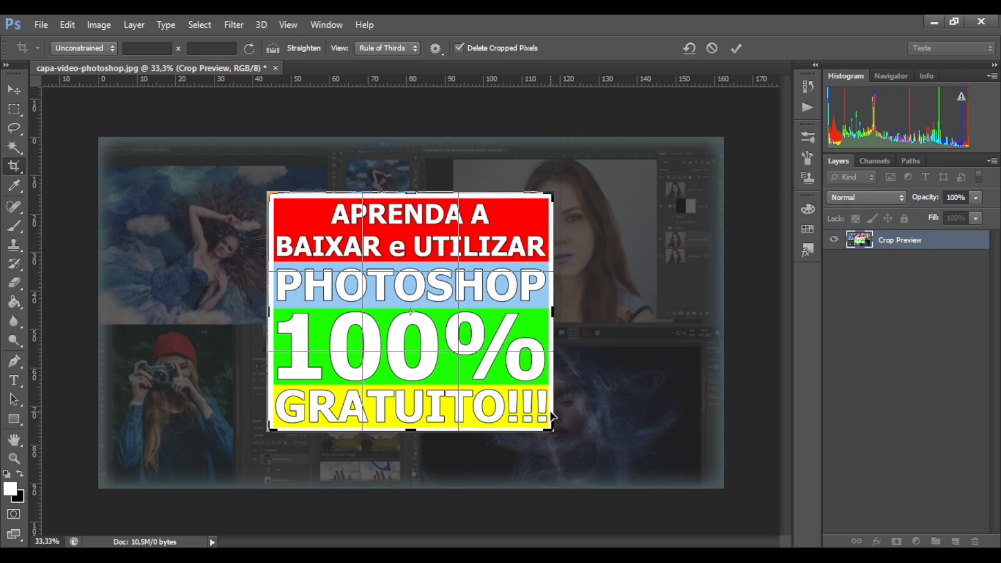
key(Return)
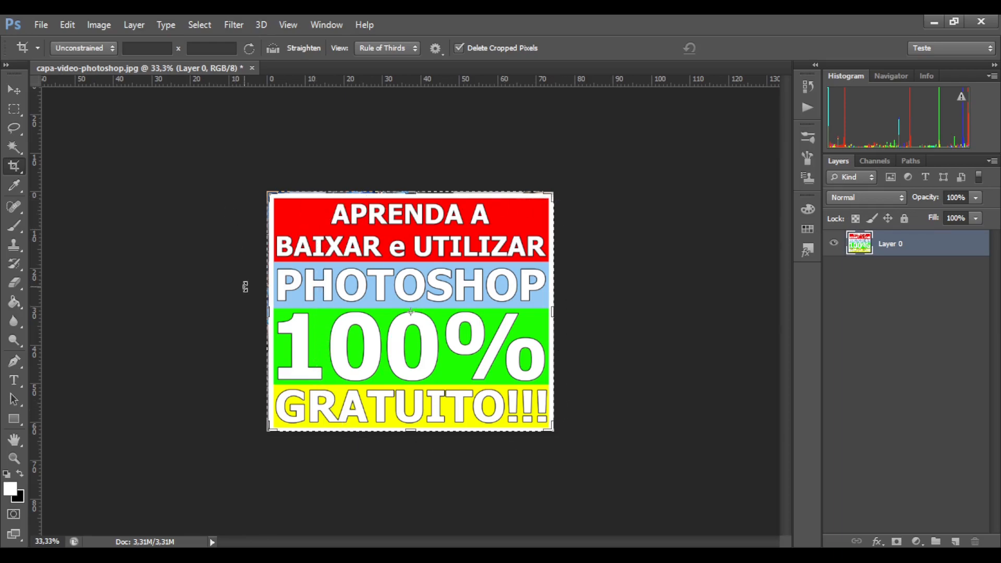
key(ctrl+z)
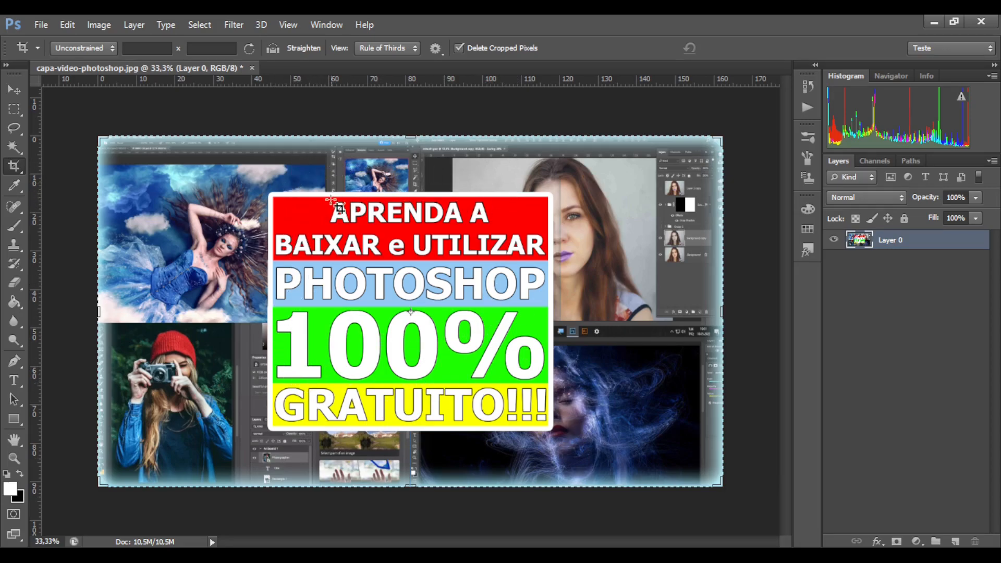
Step: Frame the text banner for cropping, rotate the image clockwise within the frame, apply the crop and undo it
drag(100, 136, 181, 165)
drag(637, 459, 560, 437)
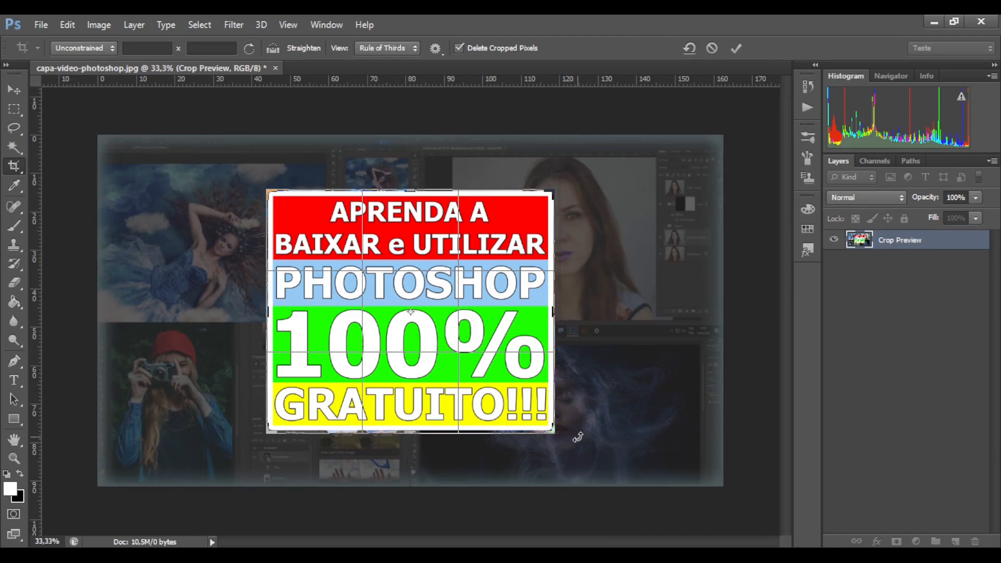
drag(577, 437, 531, 476)
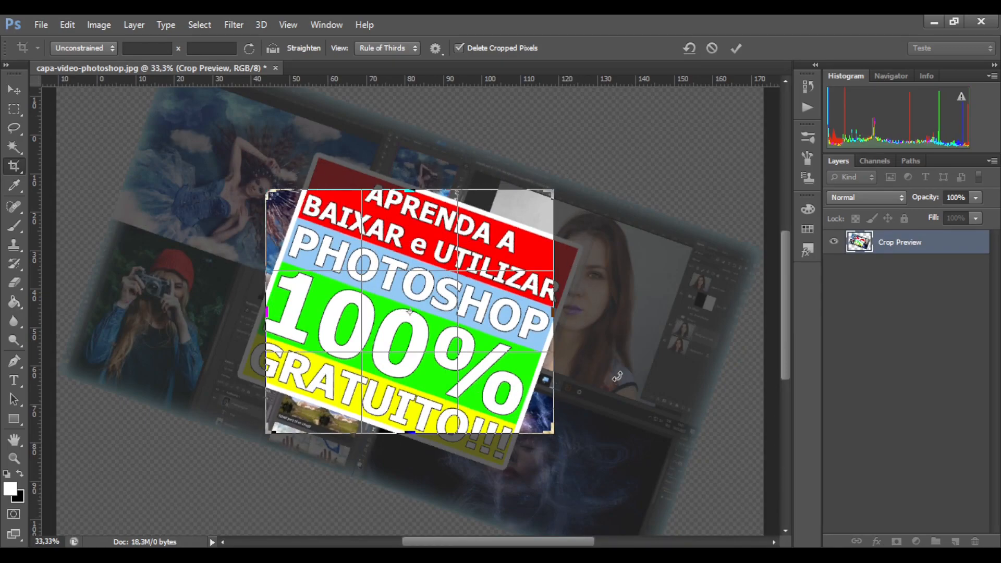
key(Return)
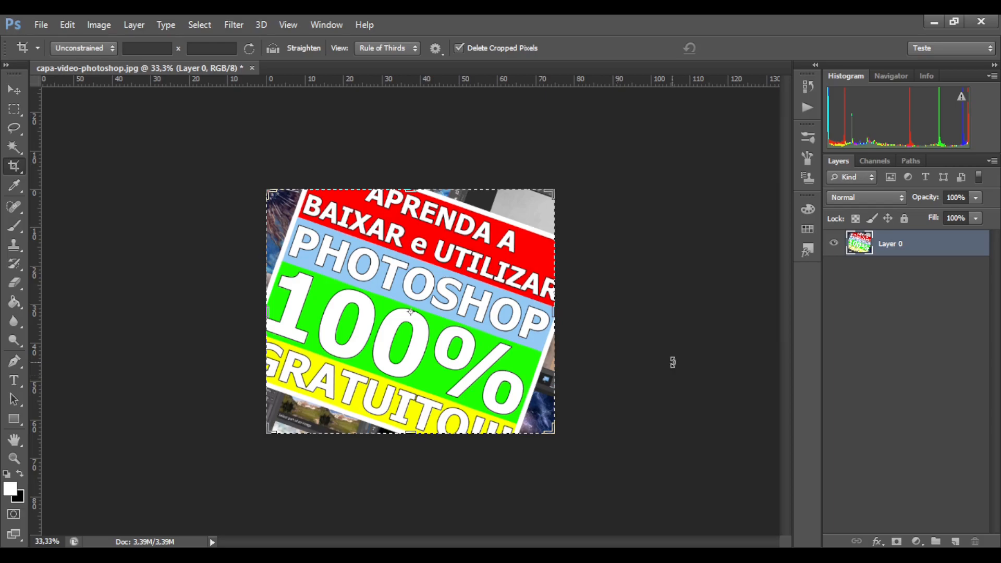
key(ctrl+z)
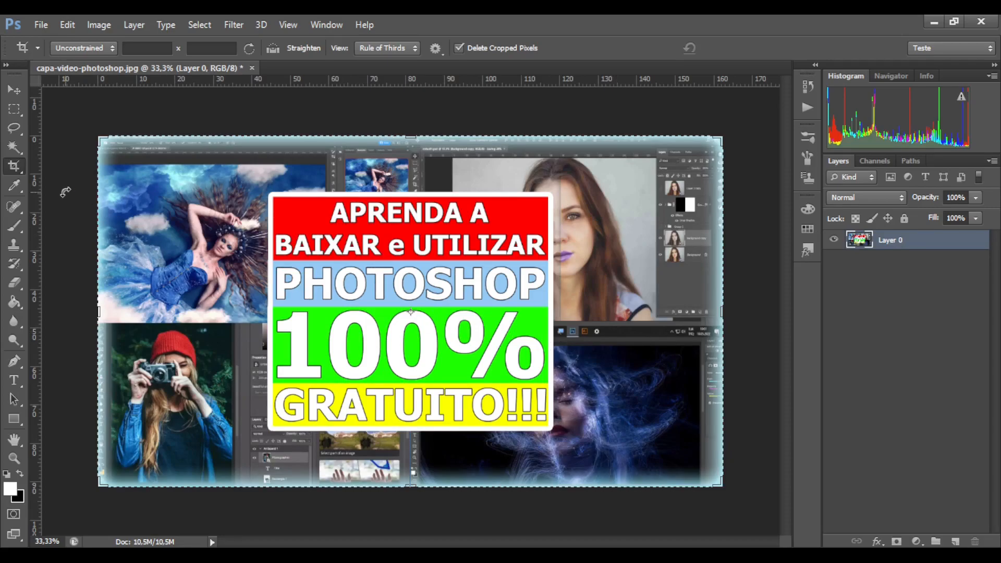
Step: Apply a Perspective Crop over the whole image with both lower corners pulled inward below the banner, and undo it
click(21, 165)
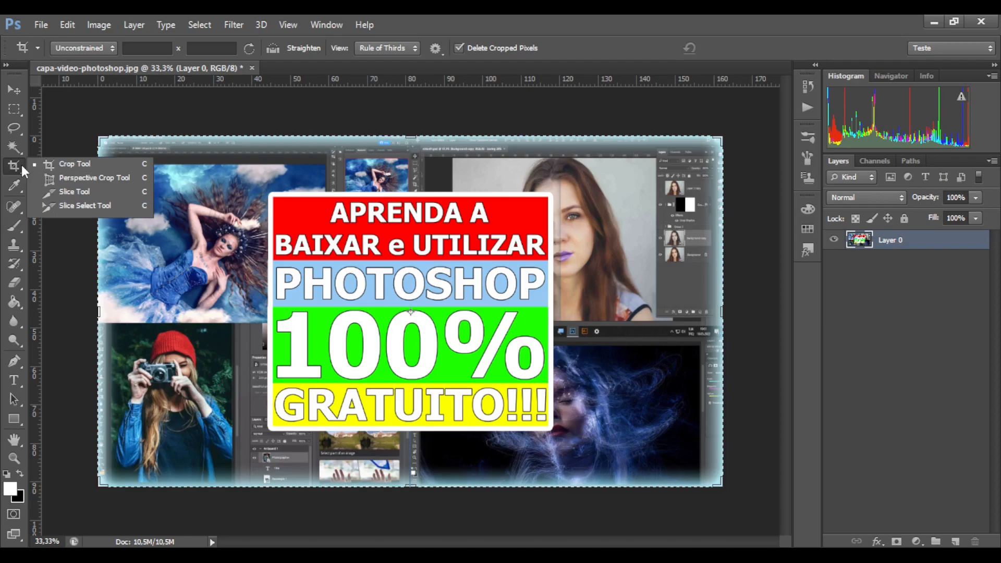
click(80, 180)
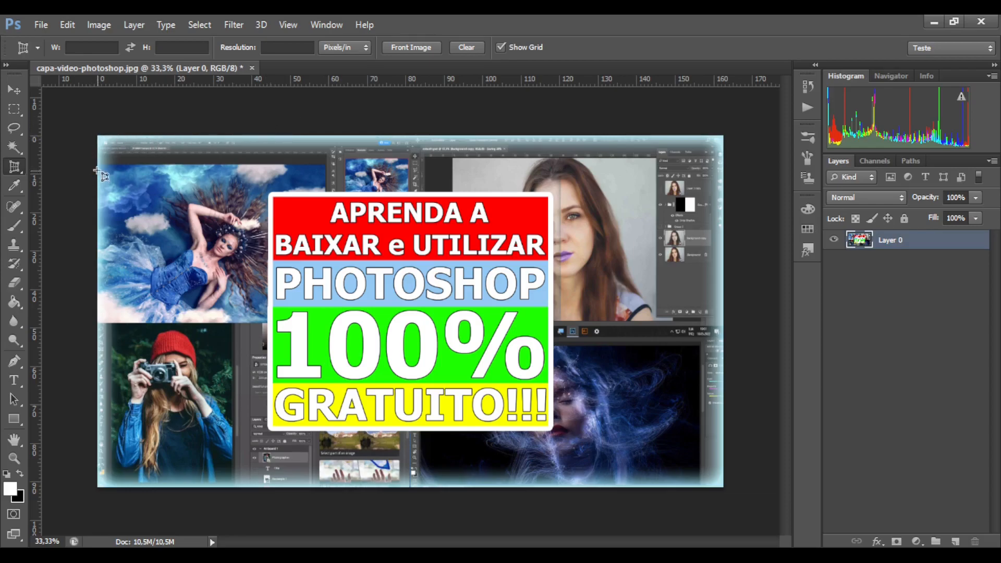
drag(97, 138, 724, 488)
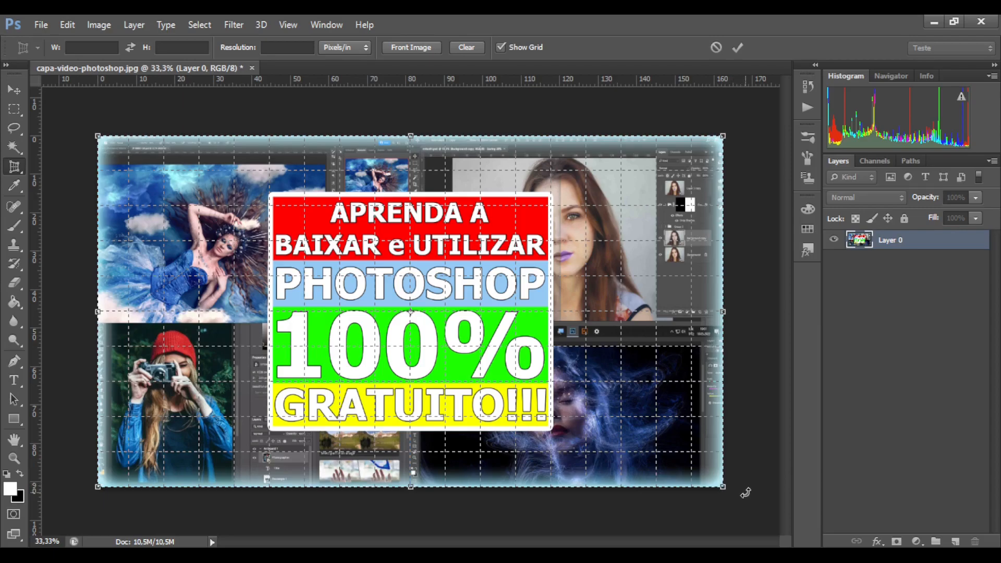
mouse_move(746, 493)
mouse_down()
mouse_move(747, 501)
mouse_move(785, 423)
mouse_move(753, 489)
mouse_up()
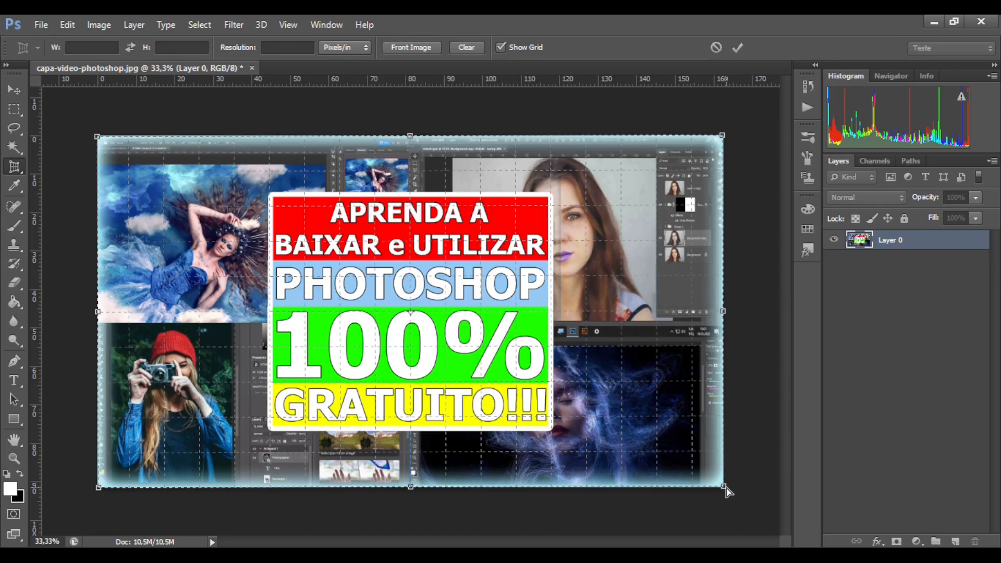
drag(728, 492, 530, 494)
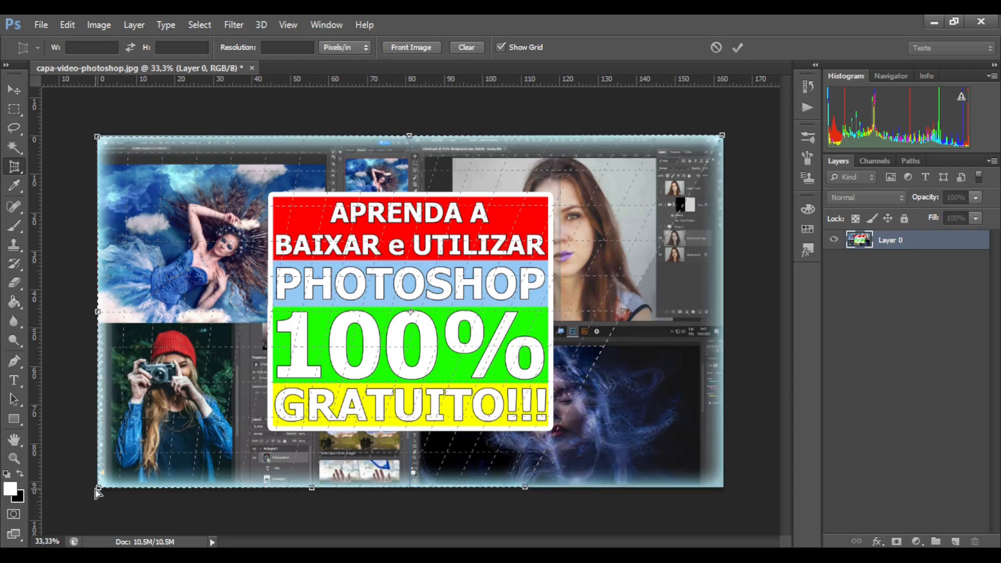
drag(98, 492, 304, 492)
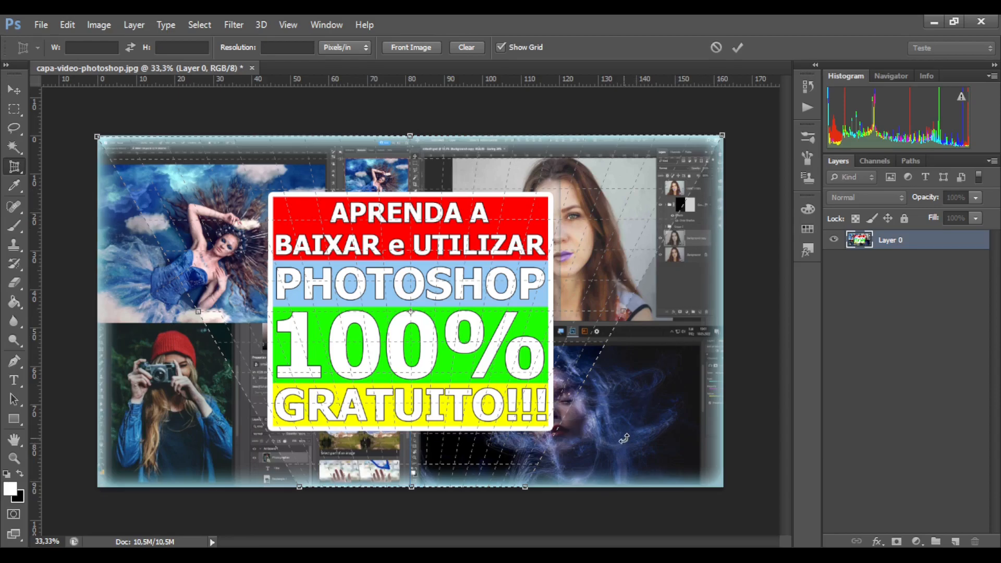
key(Return)
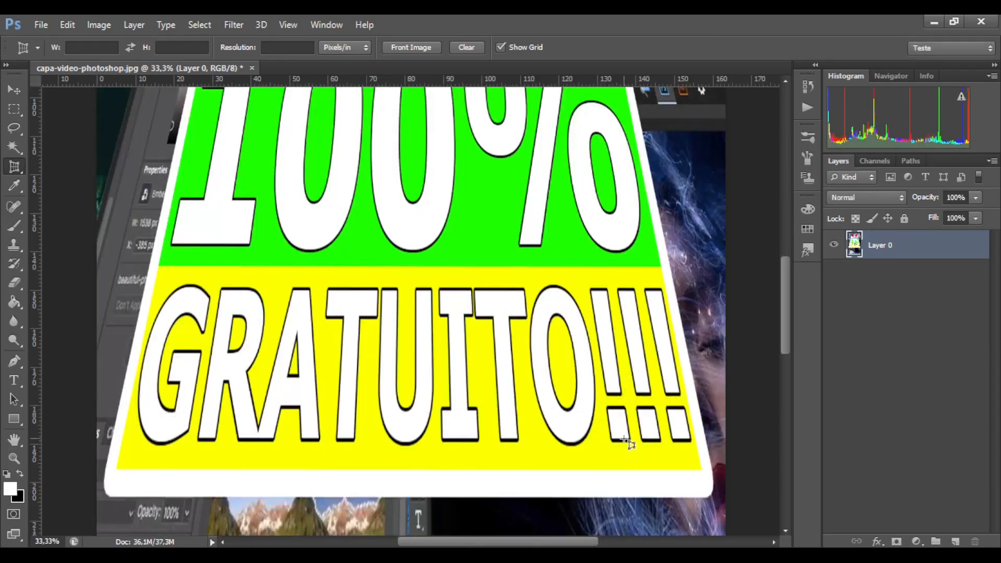
key(ctrl+0)
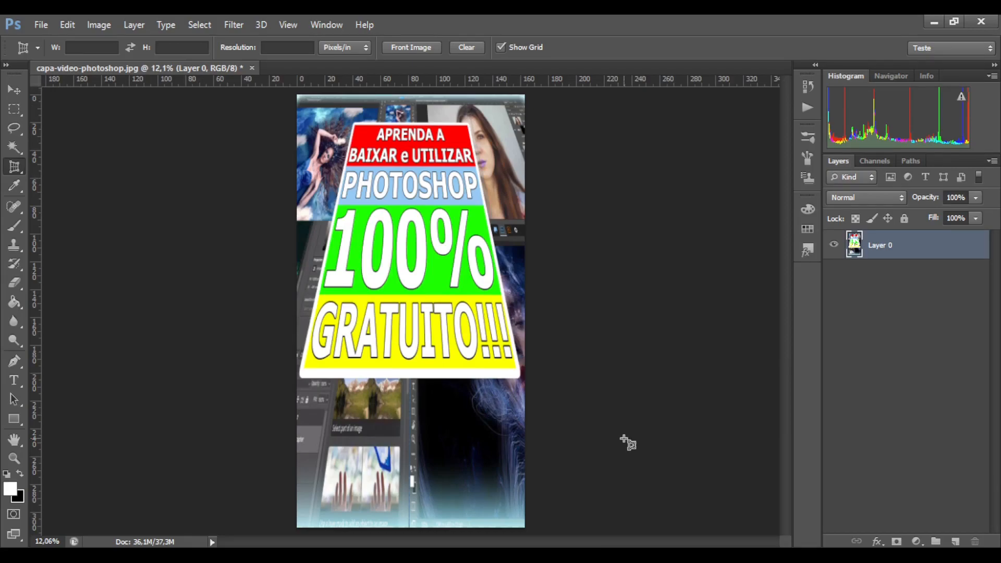
key(ctrl+z)
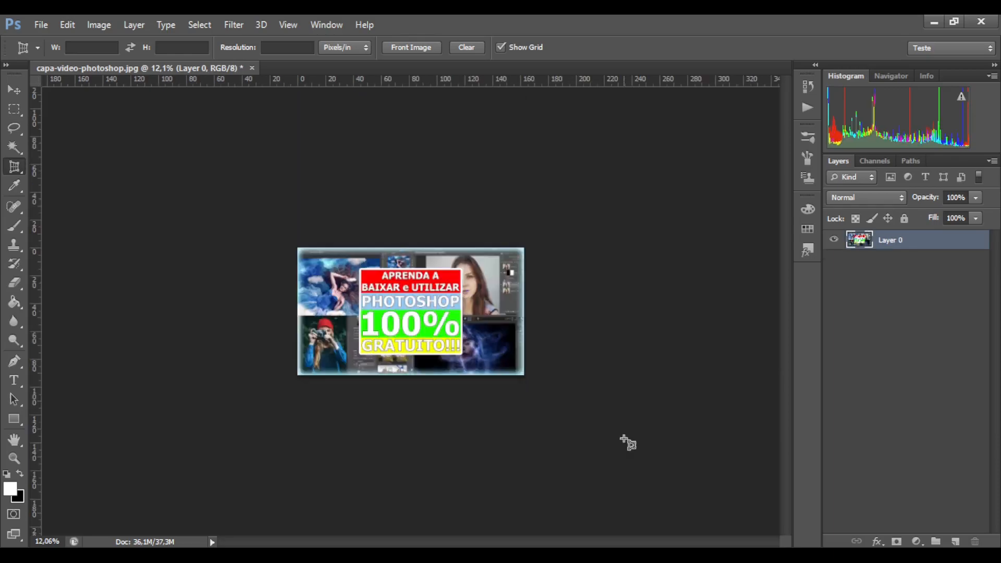
key(ctrl+0)
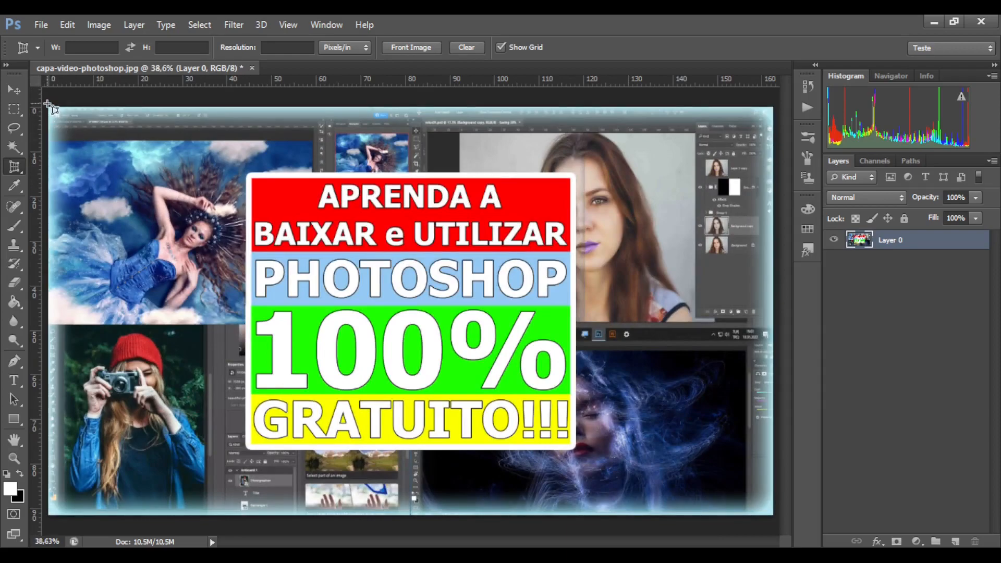
Step: Apply a Perspective Crop over the whole image with both upper corners pulled inward above the banner, and undo it
drag(50, 107, 777, 528)
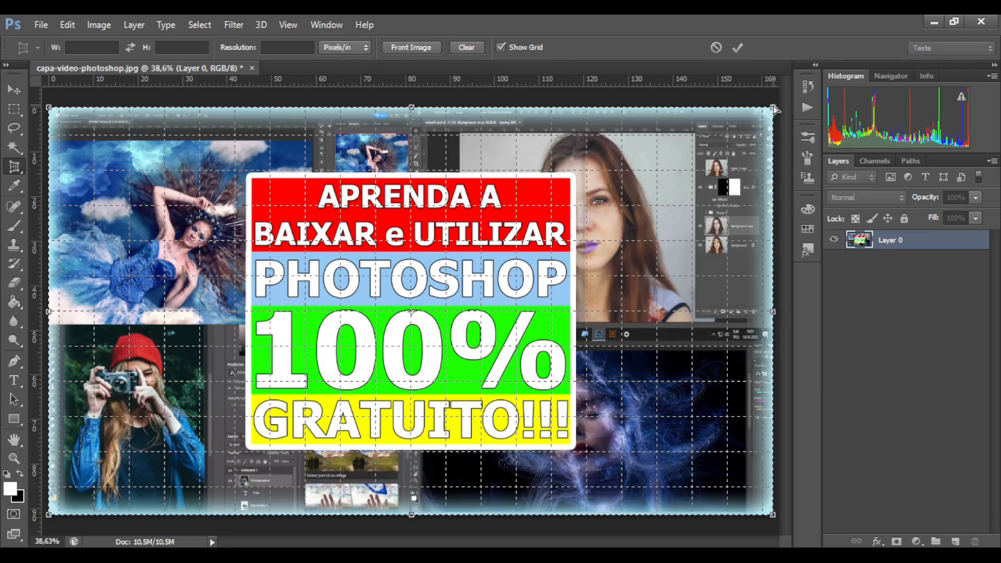
drag(774, 108, 546, 121)
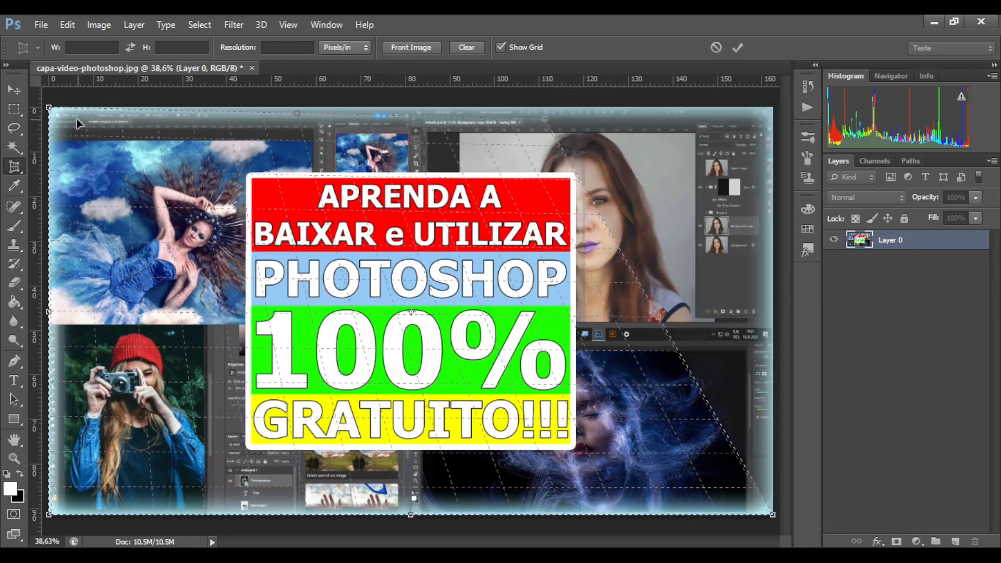
drag(52, 116, 281, 126)
key(Return)
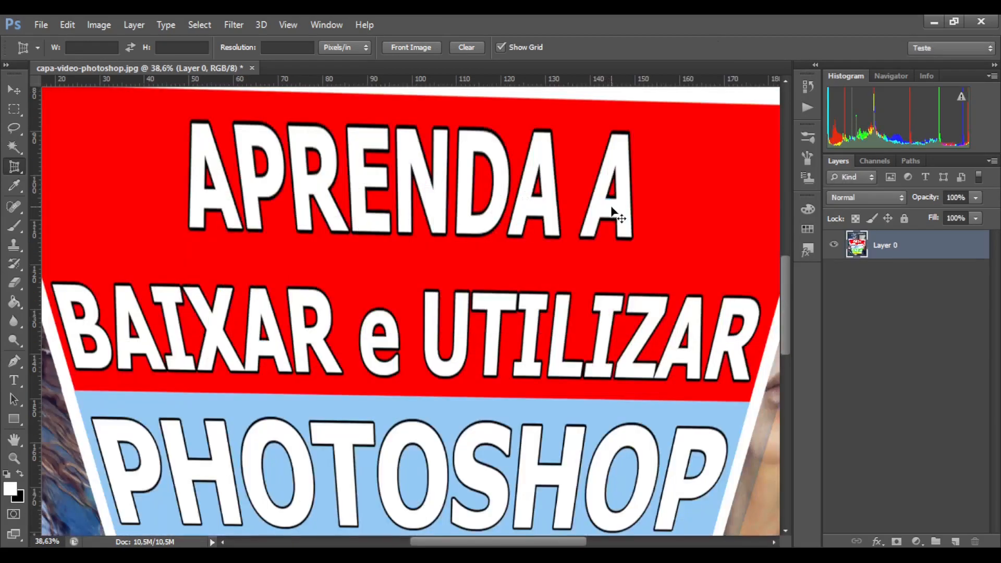
scroll(618, 214, down, 5)
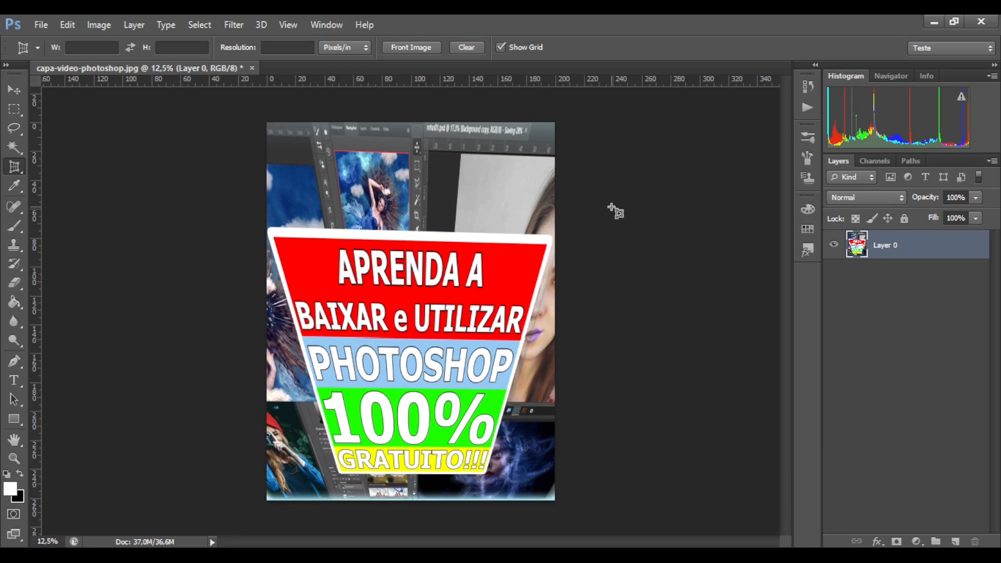
key(ctrl+z)
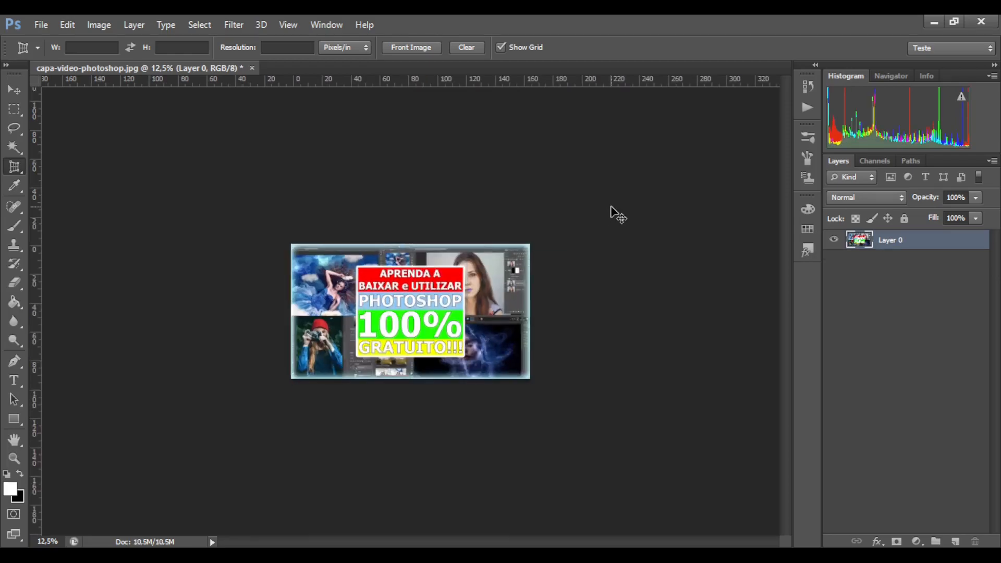
key(ctrl+0)
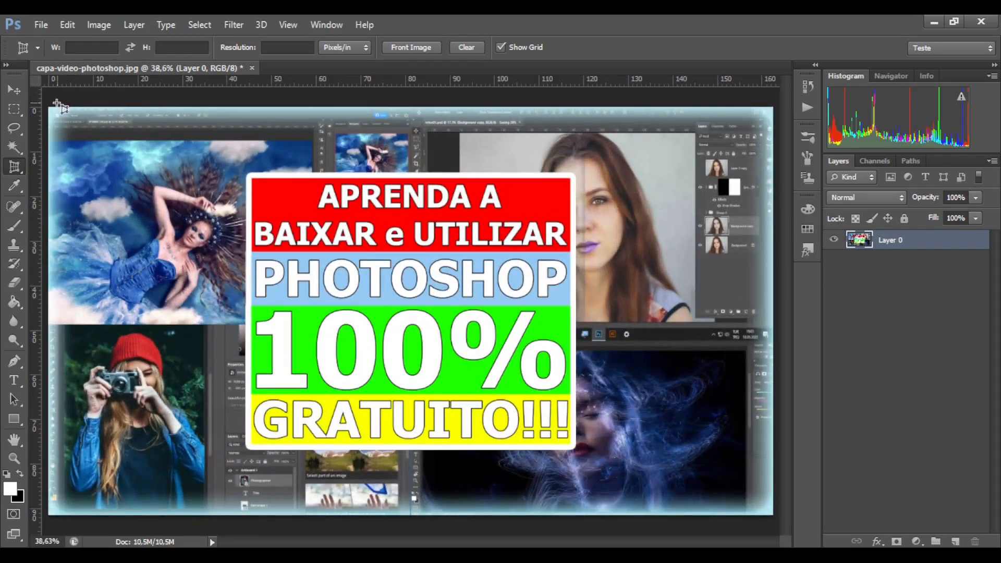
key(ctrl+minus)
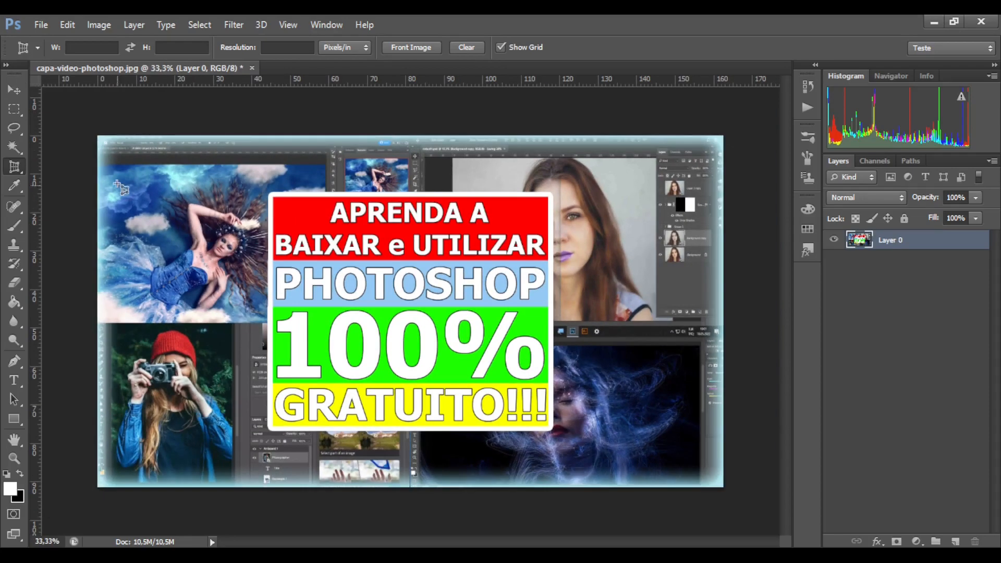
Step: Apply a Perspective Crop over the whole image with both lower corners pulled inward along its bottom edge, and undo it
drag(98, 136, 722, 488)
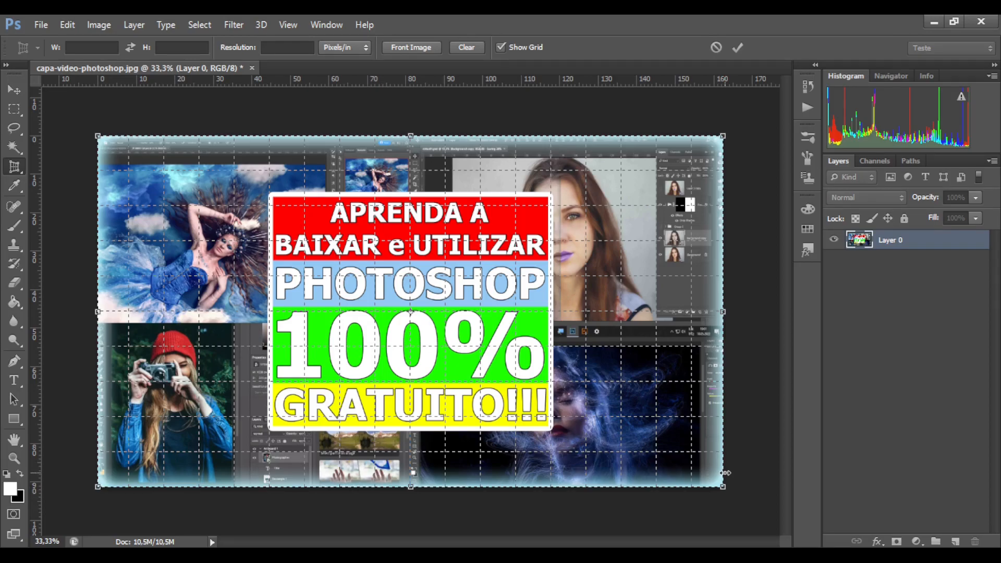
drag(725, 488, 529, 487)
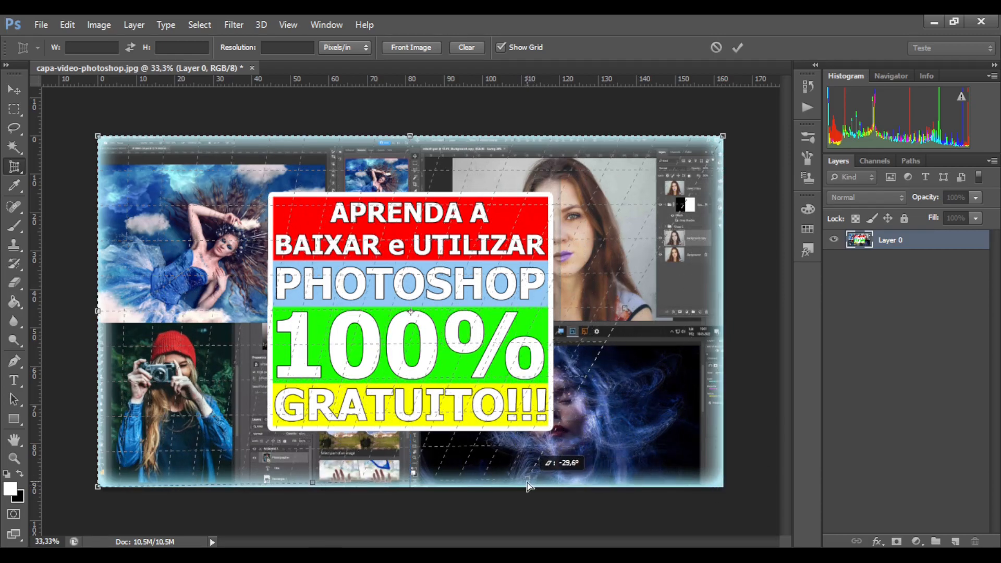
drag(101, 490, 301, 491)
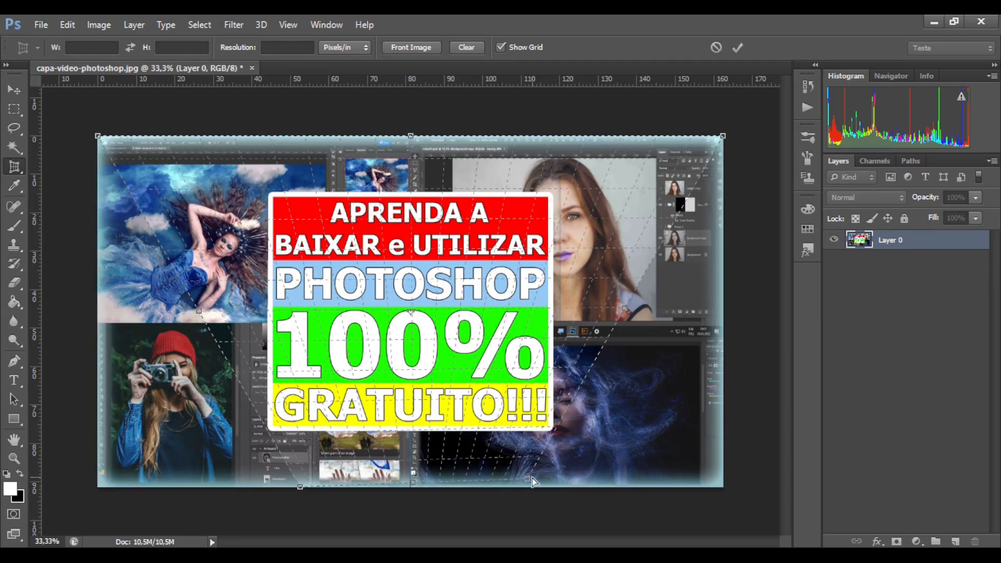
drag(530, 479, 529, 488)
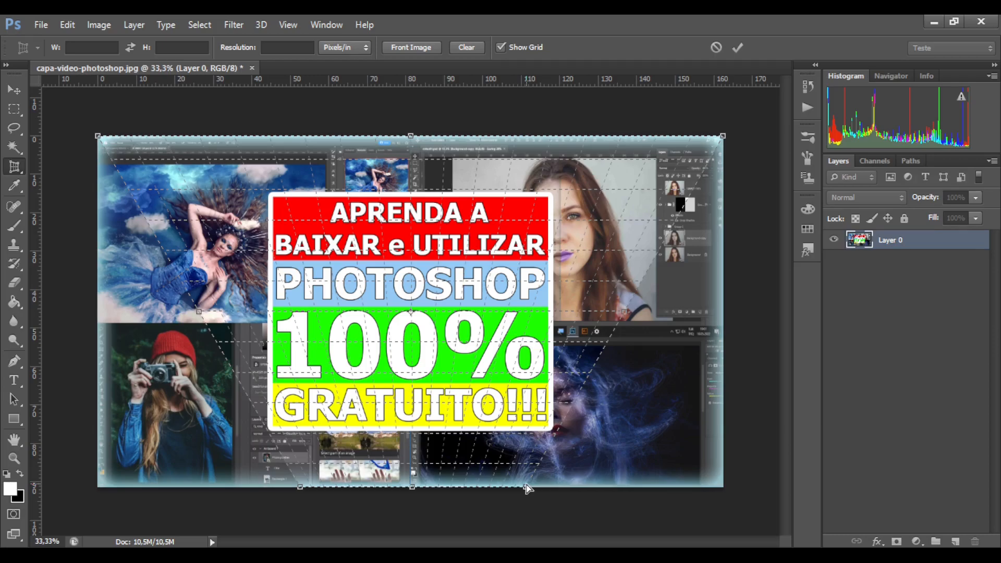
key(Return)
key(ctrl+minus)
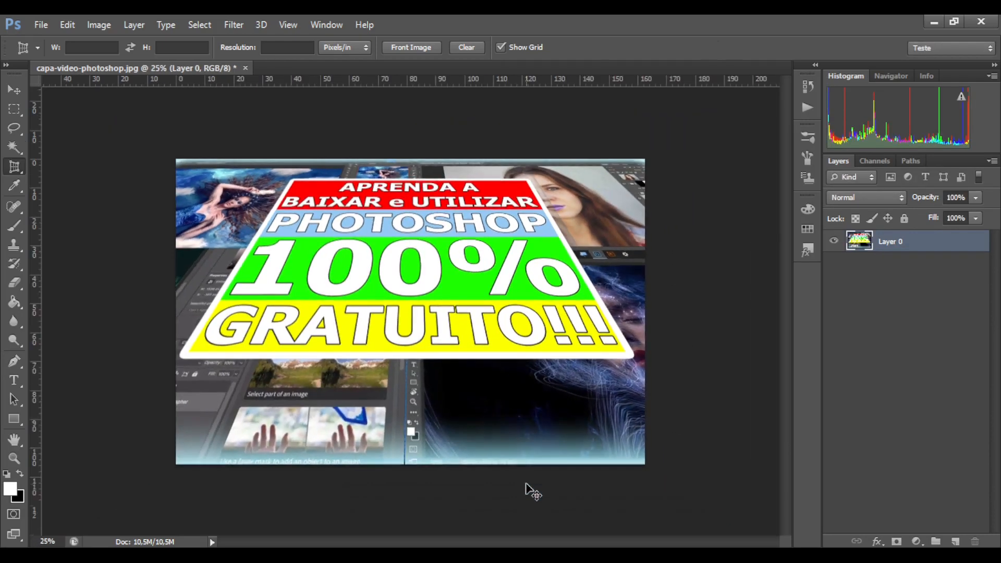
key(ctrl+minus)
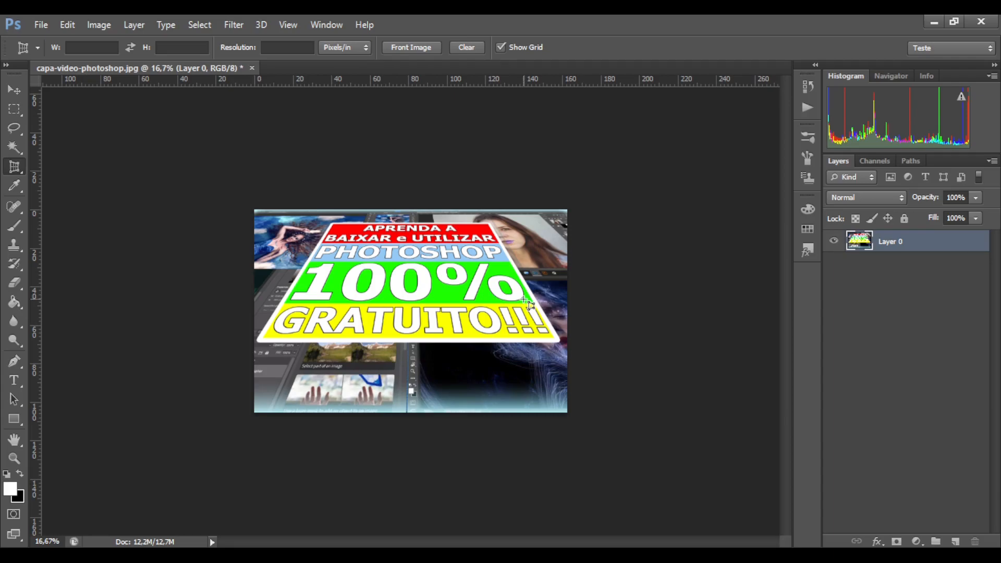
key(Return)
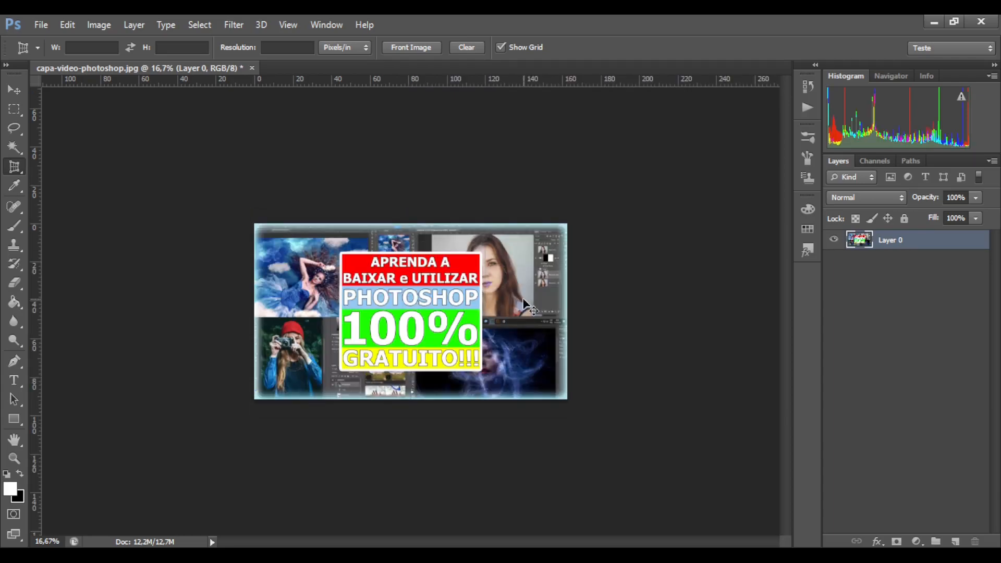
Step: Repeat the whole-image Perspective Crop with the two bottom corners narrowed to about the banner's width, and undo it
drag(254, 224, 567, 406)
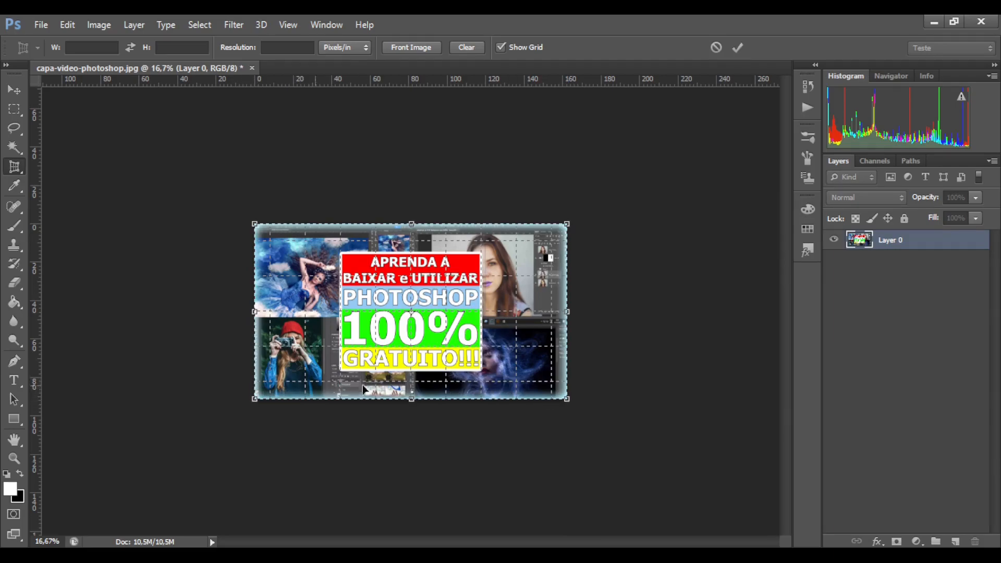
drag(568, 405, 470, 398)
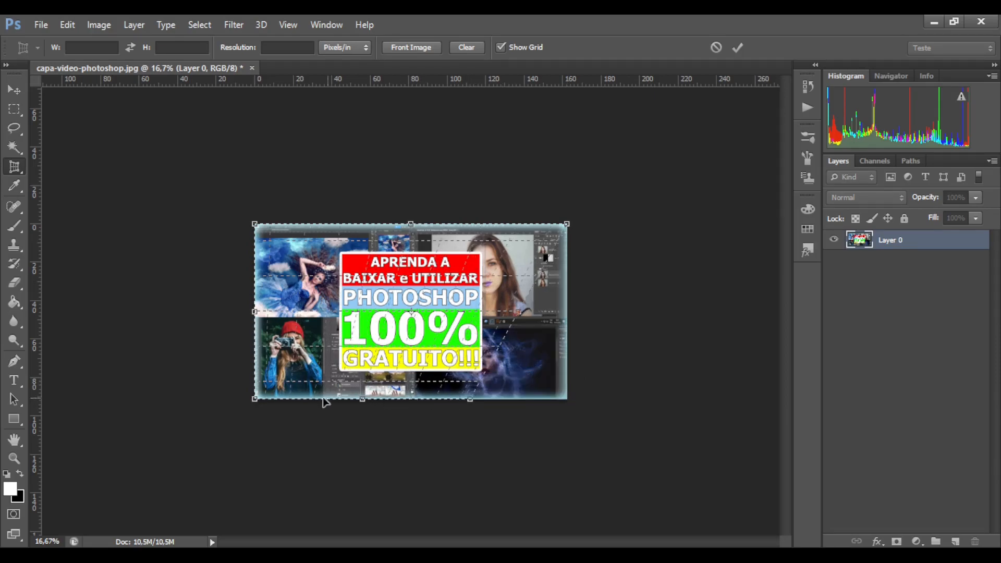
drag(256, 401, 357, 404)
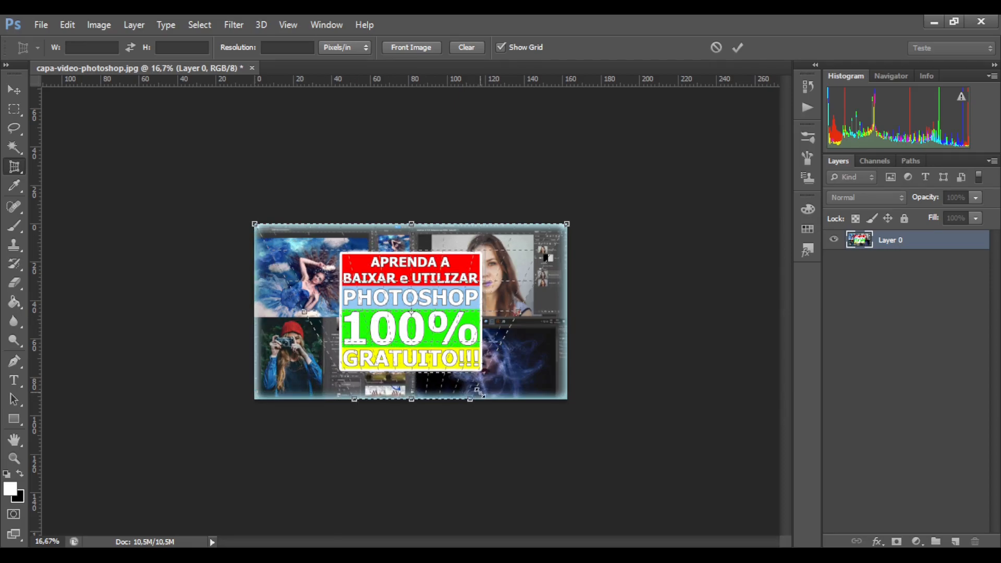
key(Return)
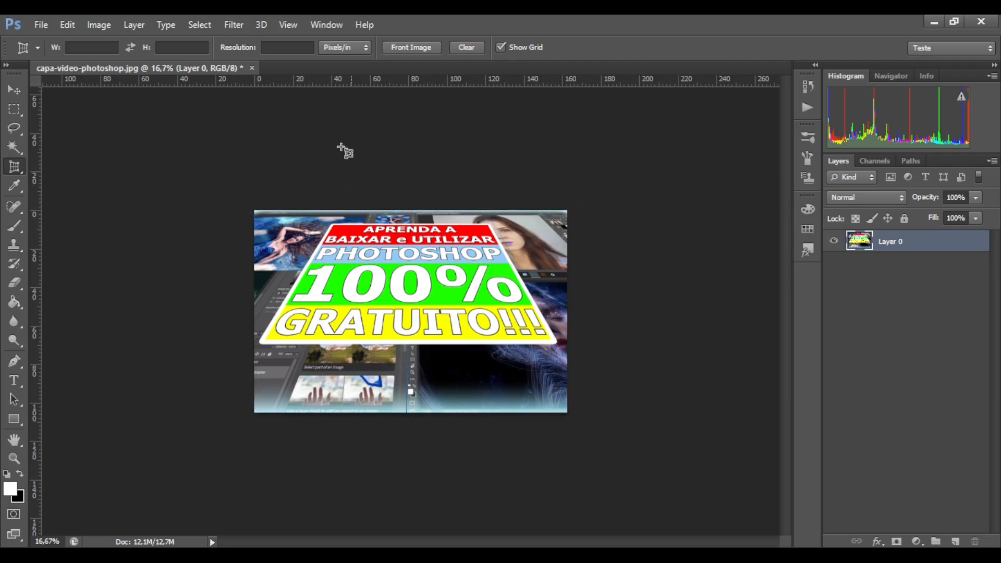
key(ctrl+z)
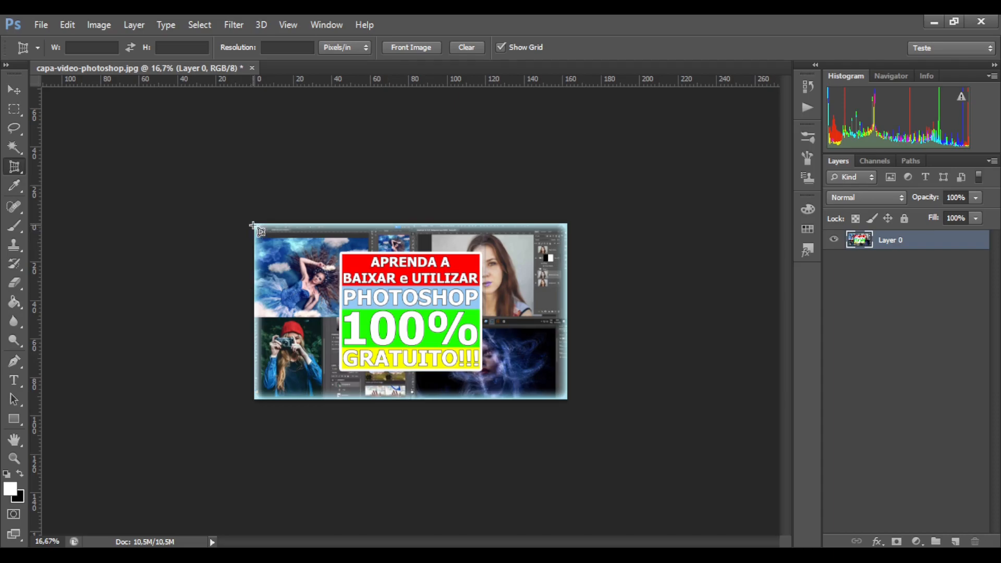
Step: Apply a Perspective Crop over the whole image with both right corners pulled vertically inward, and undo it
drag(254, 225, 568, 364)
drag(570, 226, 569, 265)
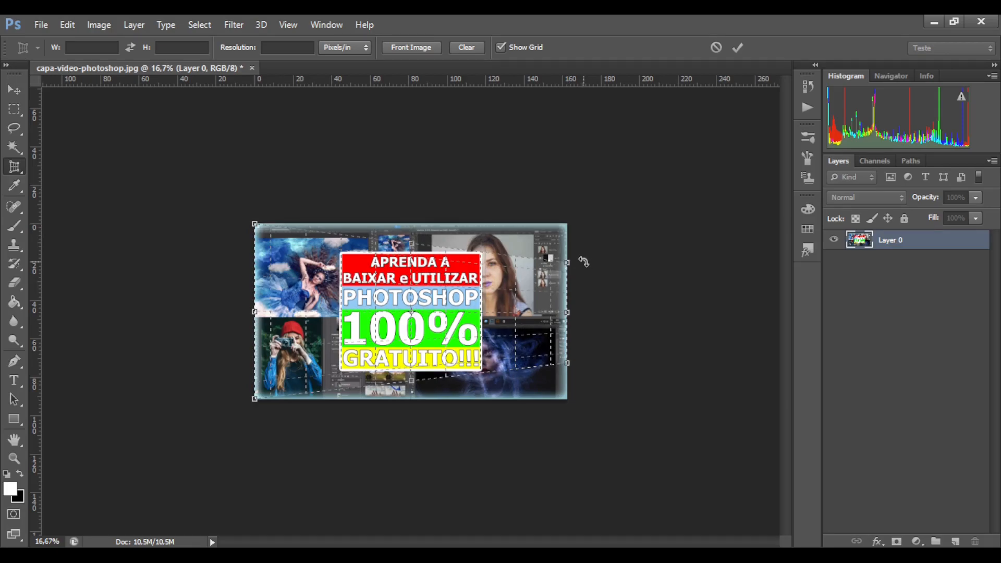
key(Return)
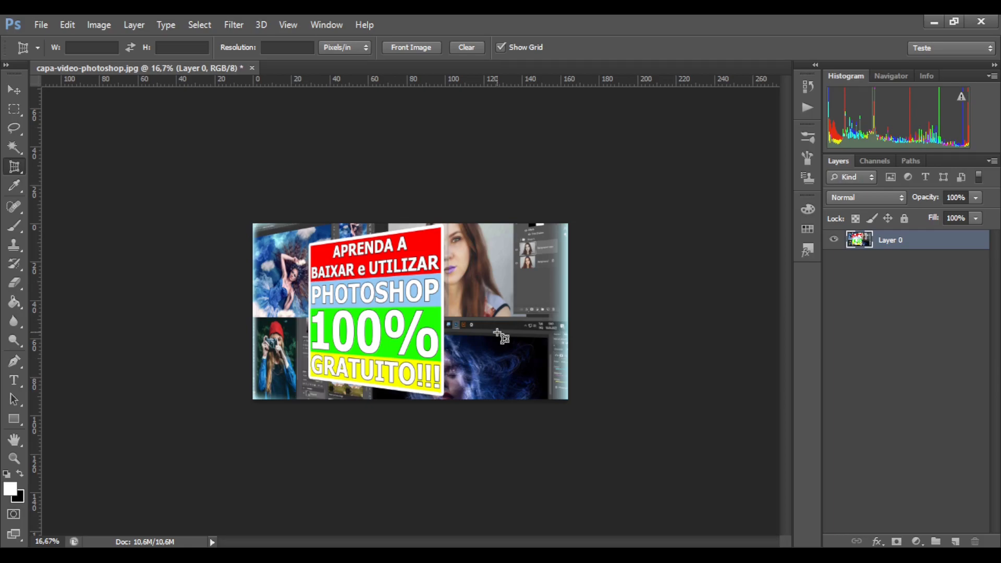
key(ctrl+z)
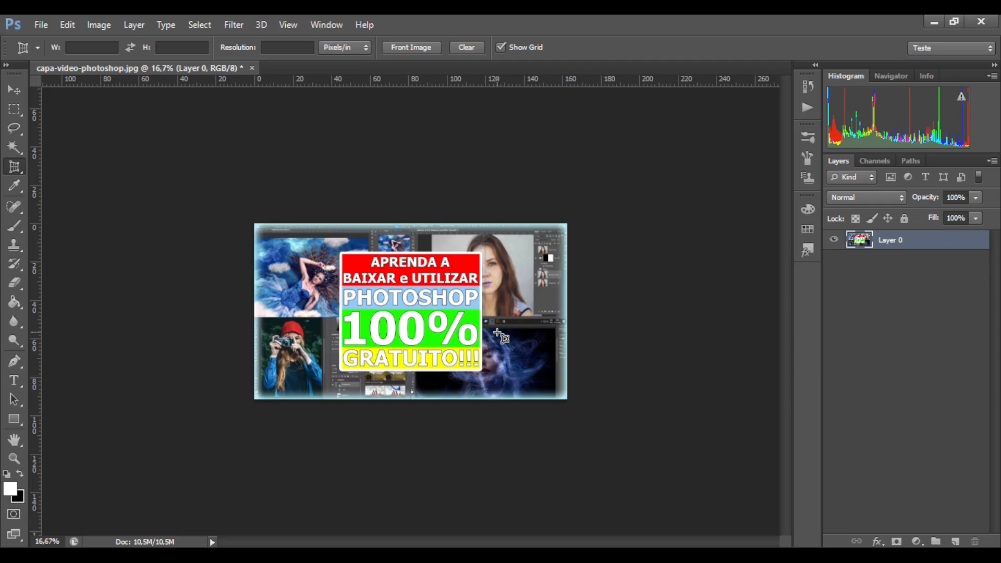
Step: Switch from the Perspective Crop tool to the Slice tool
scroll(502, 338, up, 5)
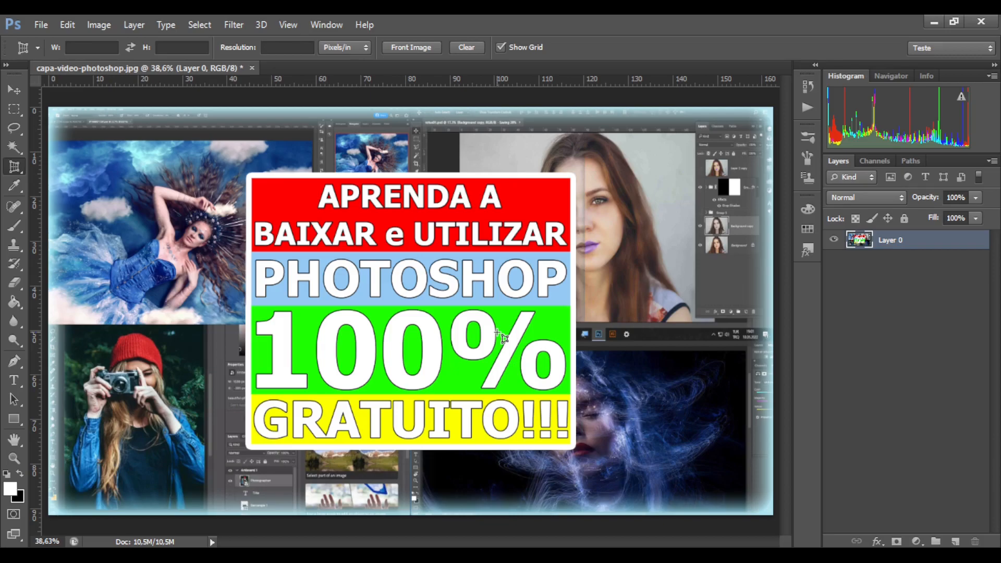
right_click(16, 173)
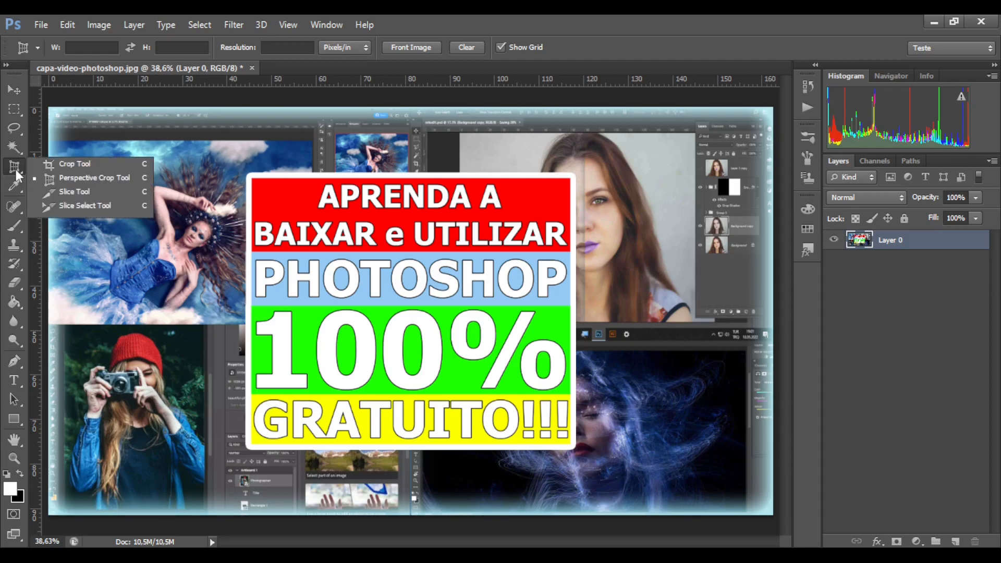
click(64, 195)
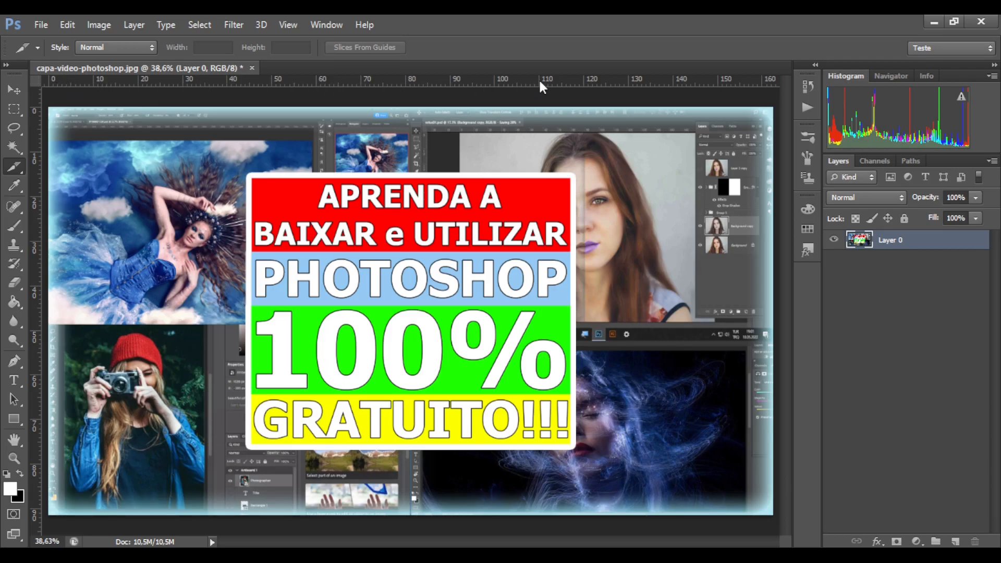
Step: Hide and show the rulers twice, leaving them displayed
key(ctrl+r)
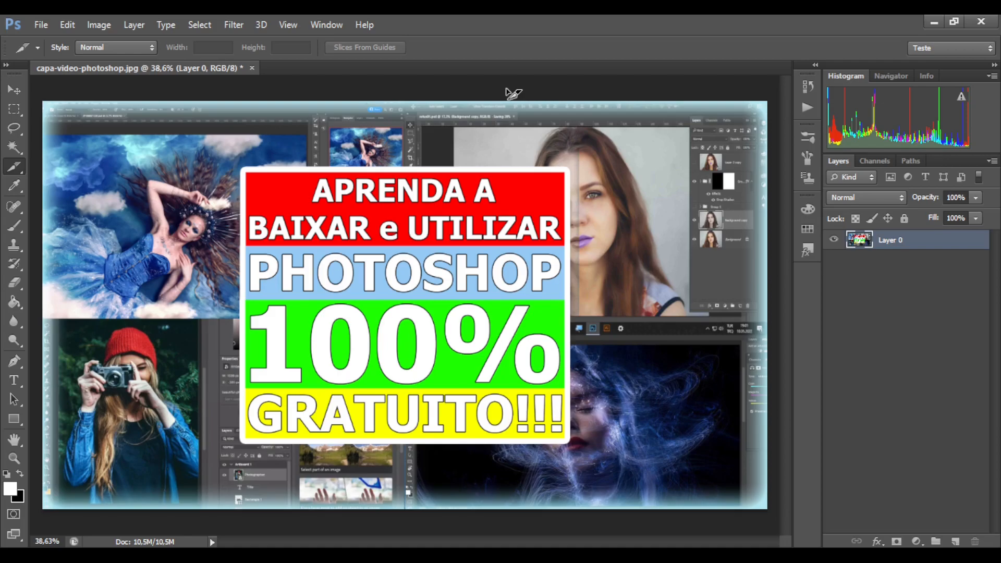
key(ctrl+r)
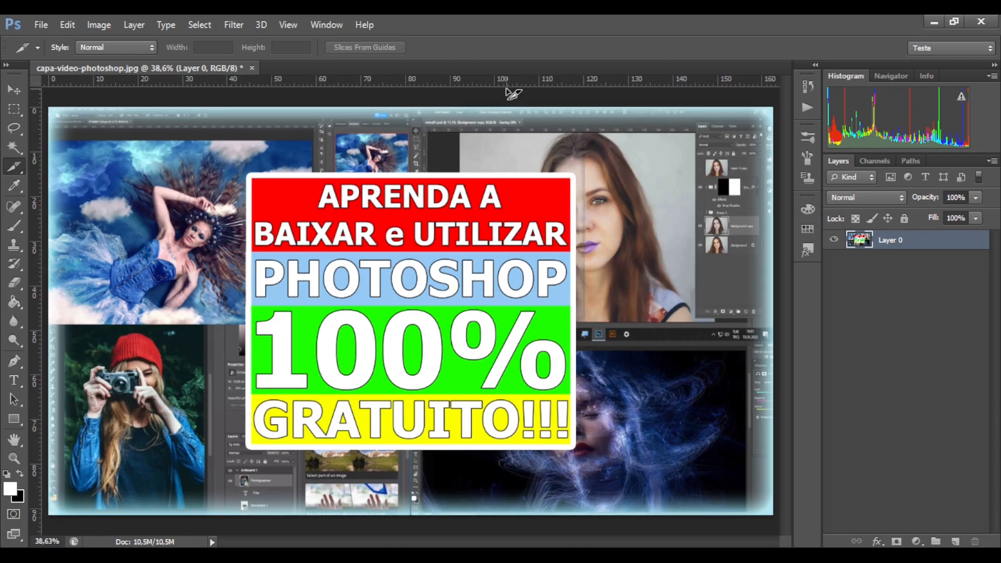
key(ctrl+r)
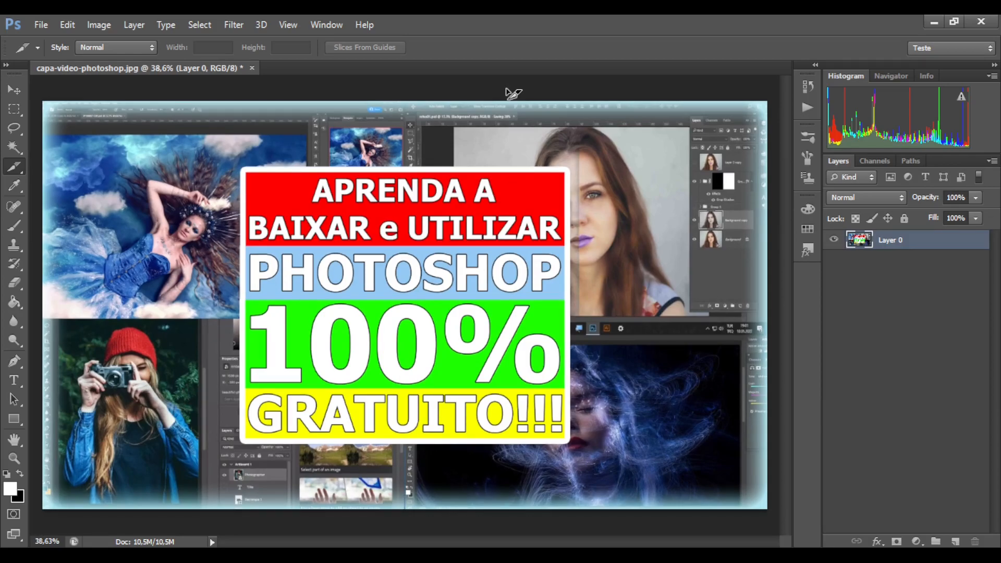
key(ctrl+r)
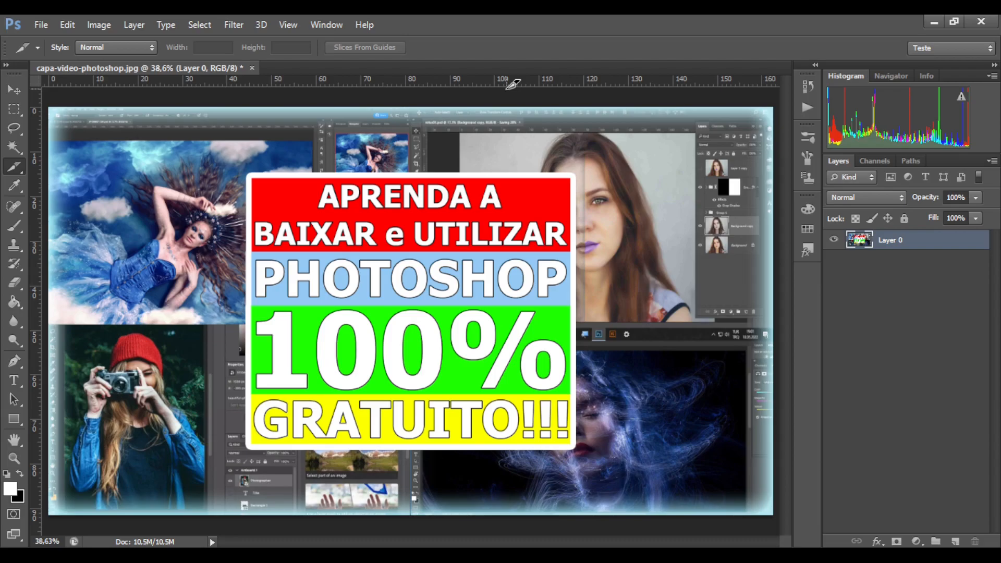
Step: Place a horizontal and a vertical guide through the image's centre, using the Free Transform bounding box as reference
key(ctrl+t)
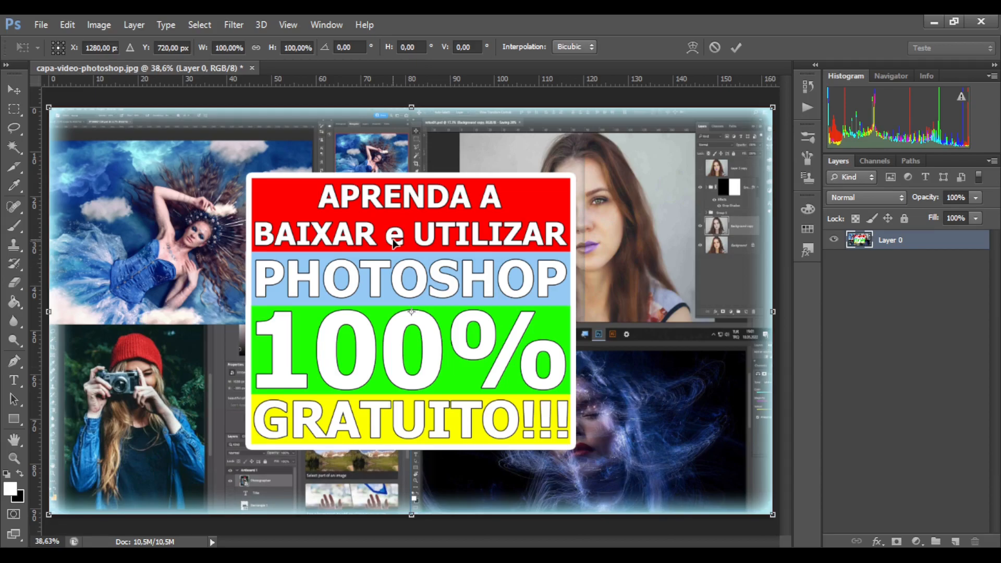
key(ctrl+minus)
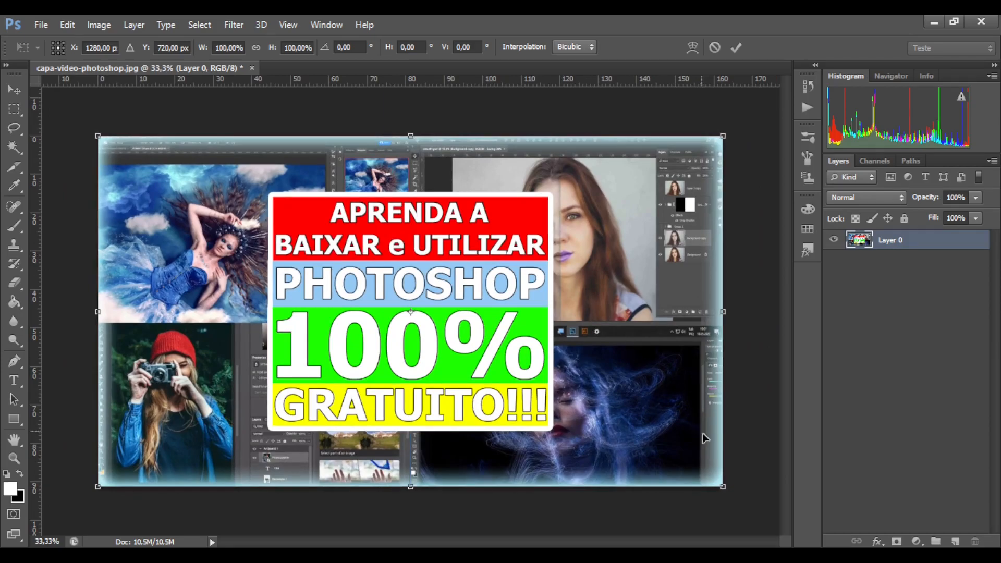
mouse_move(745, 481)
mouse_down()
mouse_move(722, 513)
mouse_move(750, 487)
mouse_move(762, 448)
mouse_move(756, 472)
mouse_up()
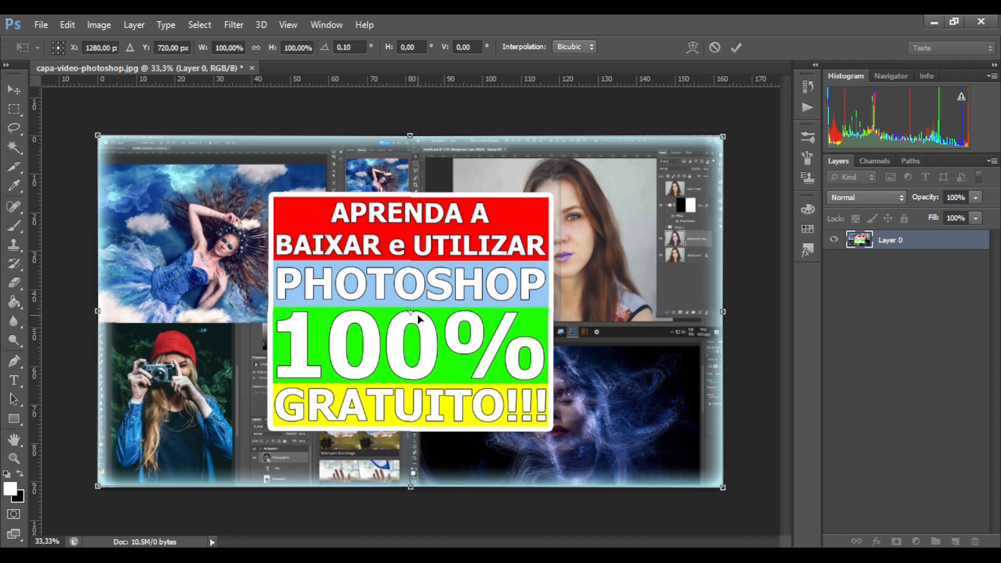
scroll(418, 319, down, 1)
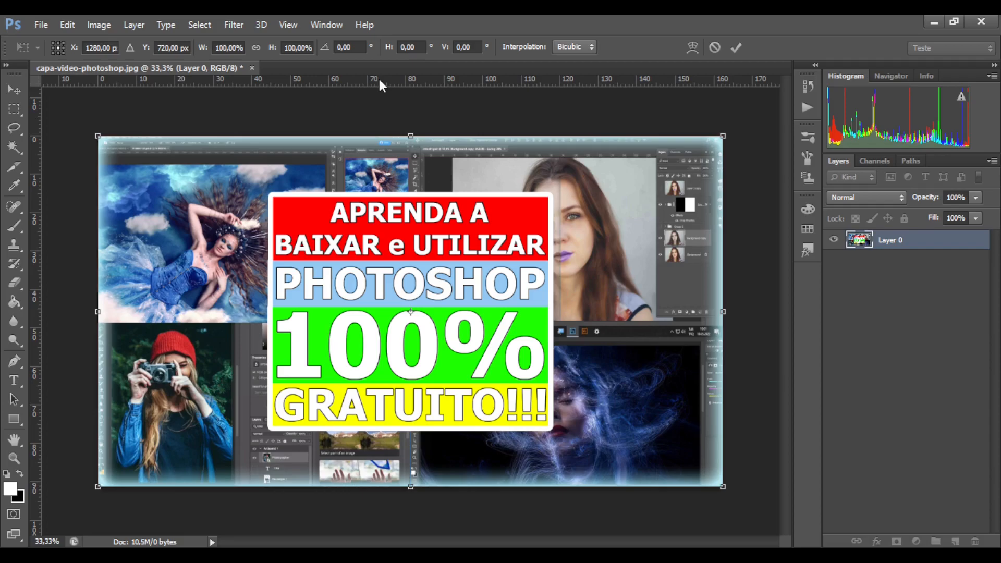
drag(381, 85, 374, 312)
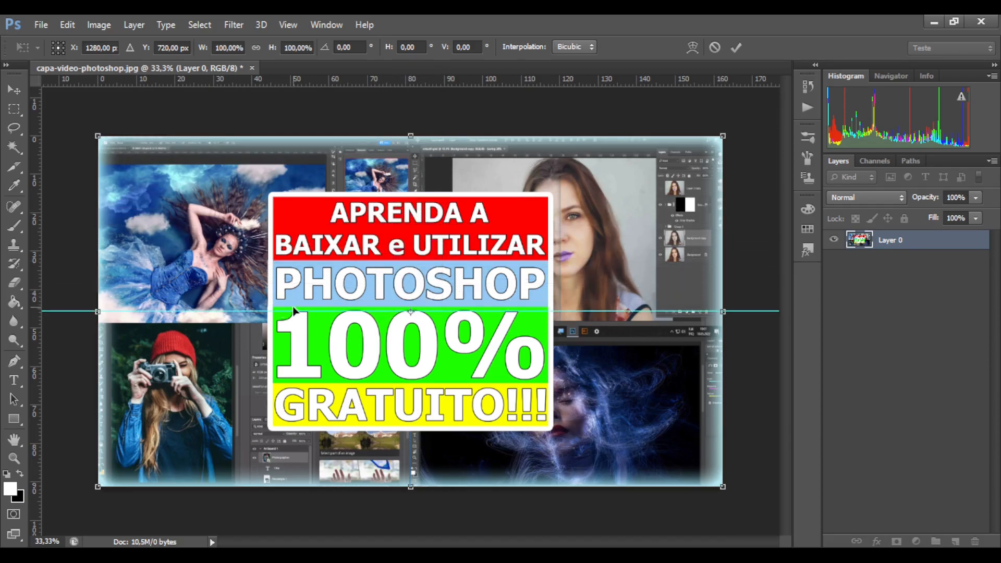
drag(37, 207, 411, 216)
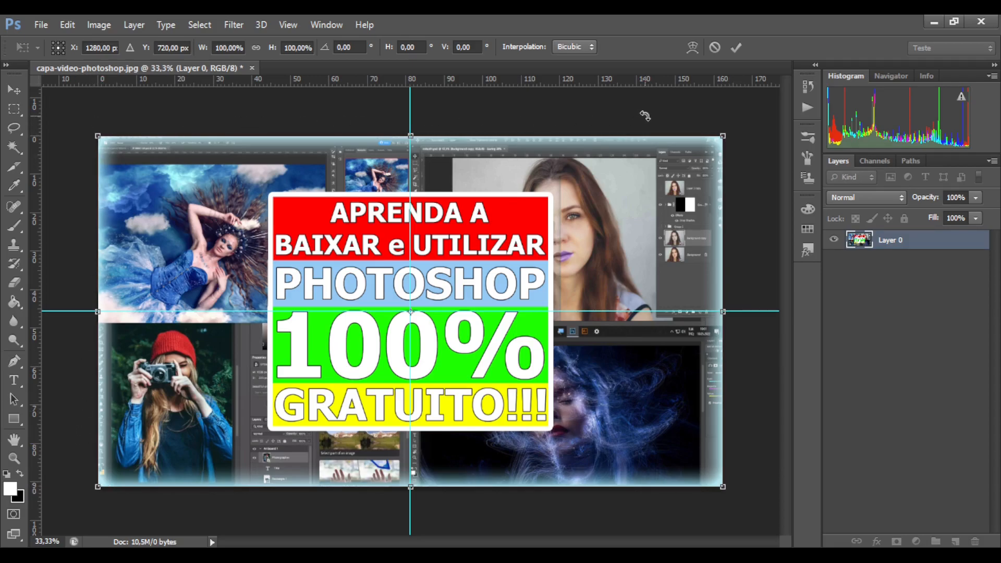
key(Return)
Step: Draw a slice over the image's upper-left quadrant, from its corner to the intersection of the guides
key(c)
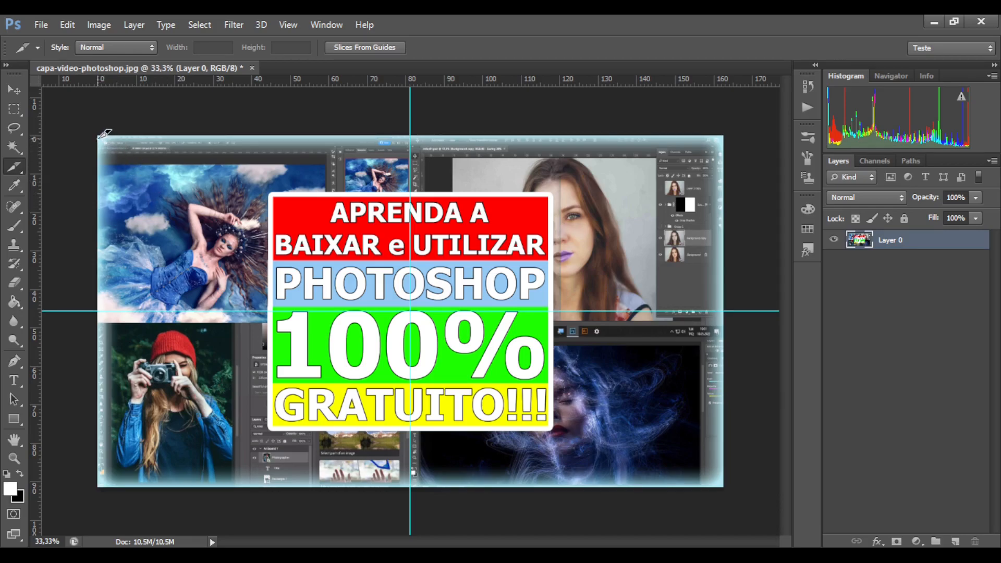
drag(103, 129, 410, 311)
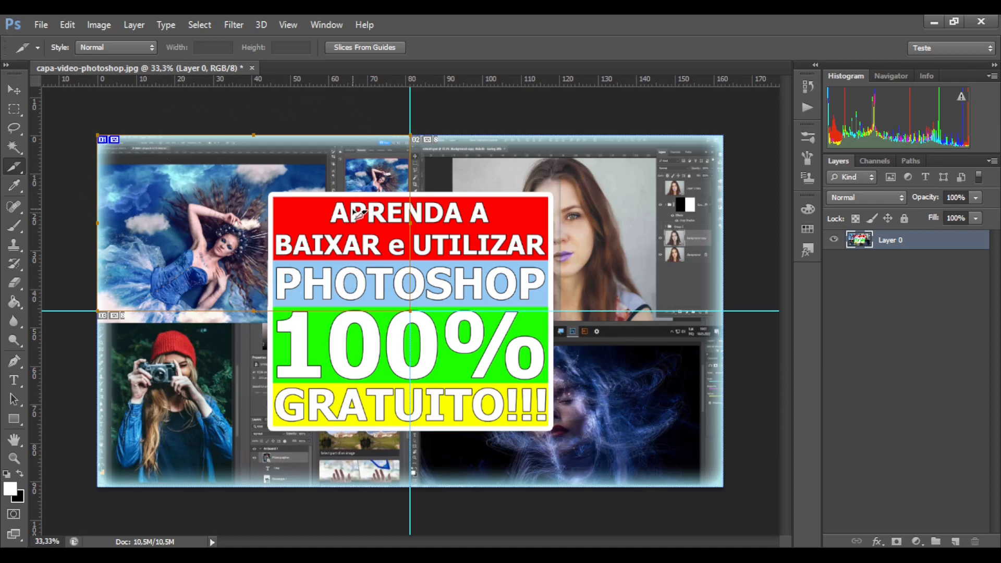
Step: Examine the URL, Target, Message Text and Alt Tag options of the upper-left slice, and cancel without changes
double_click(117, 142)
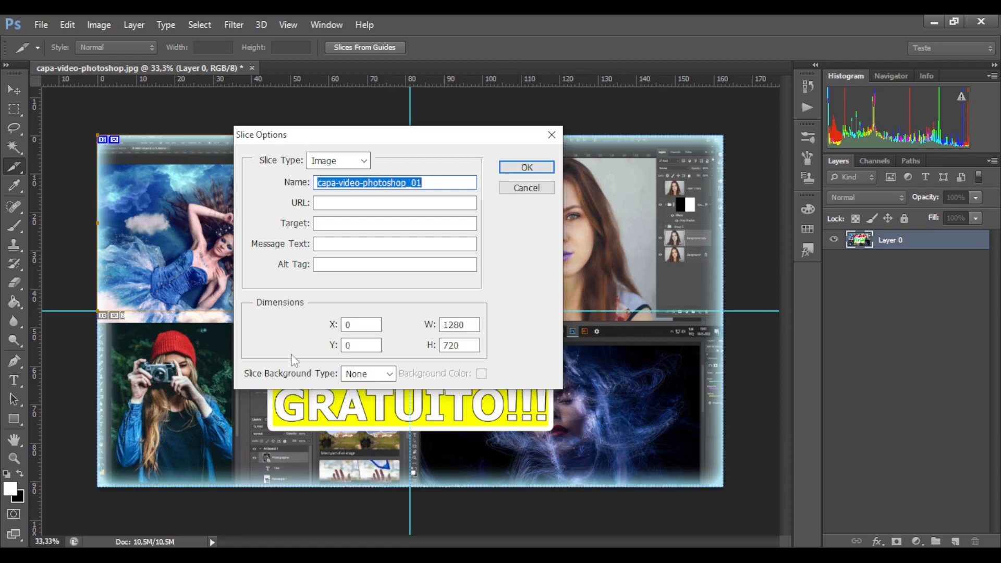
click(355, 206)
click(348, 223)
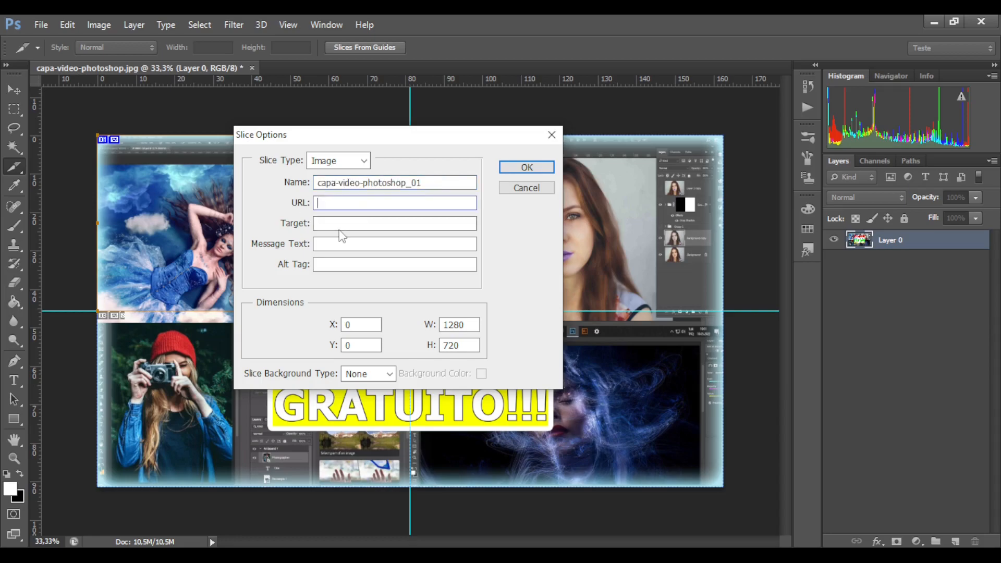
click(332, 245)
click(324, 264)
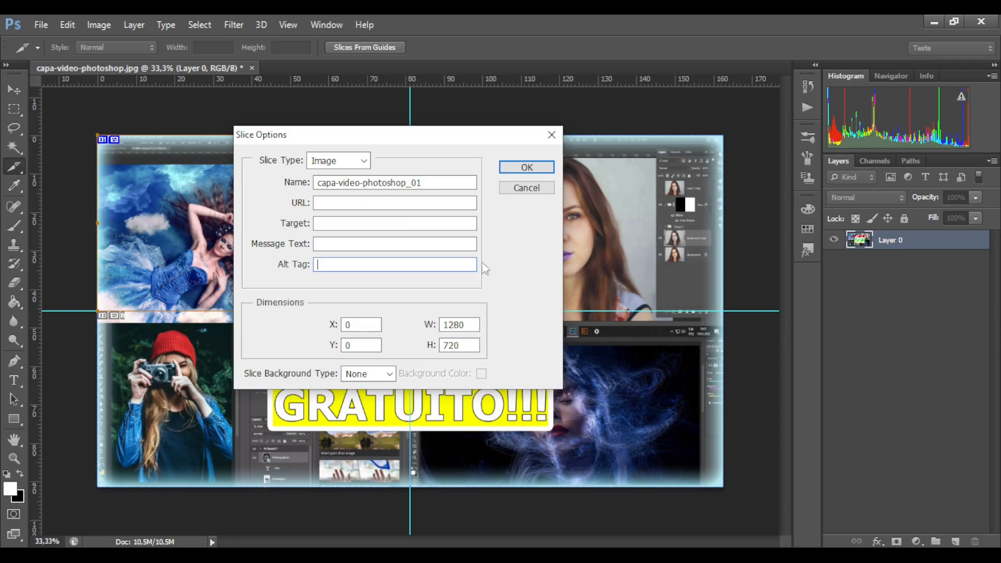
click(338, 203)
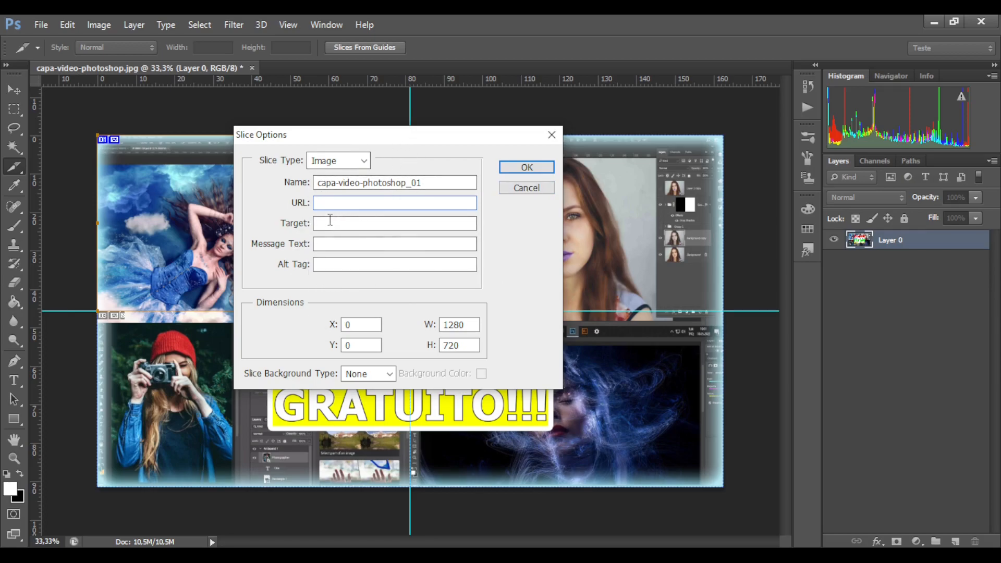
click(524, 189)
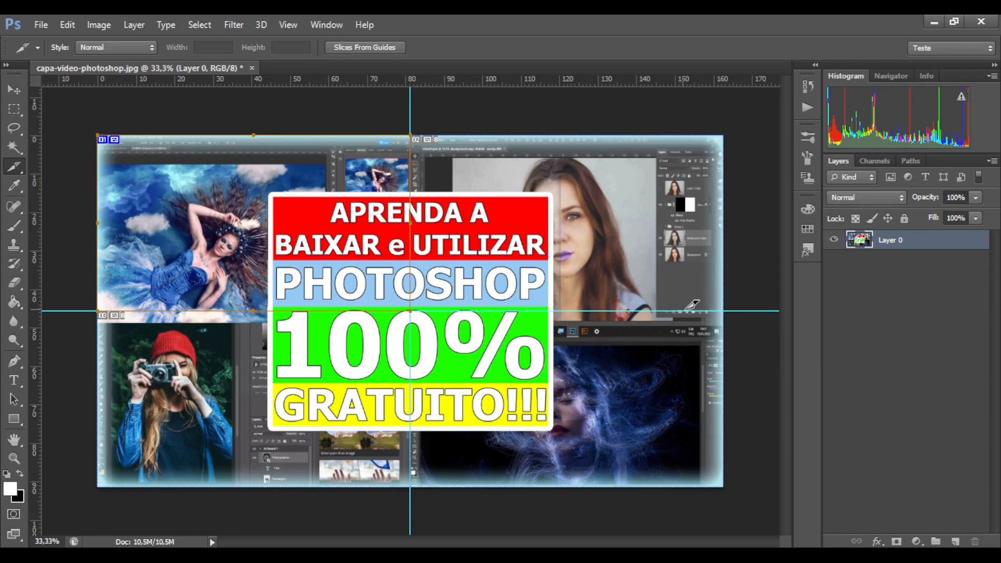
Step: Review the type, name and dimension settings in the upper-left slice's options, and cancel without changes
double_click(116, 143)
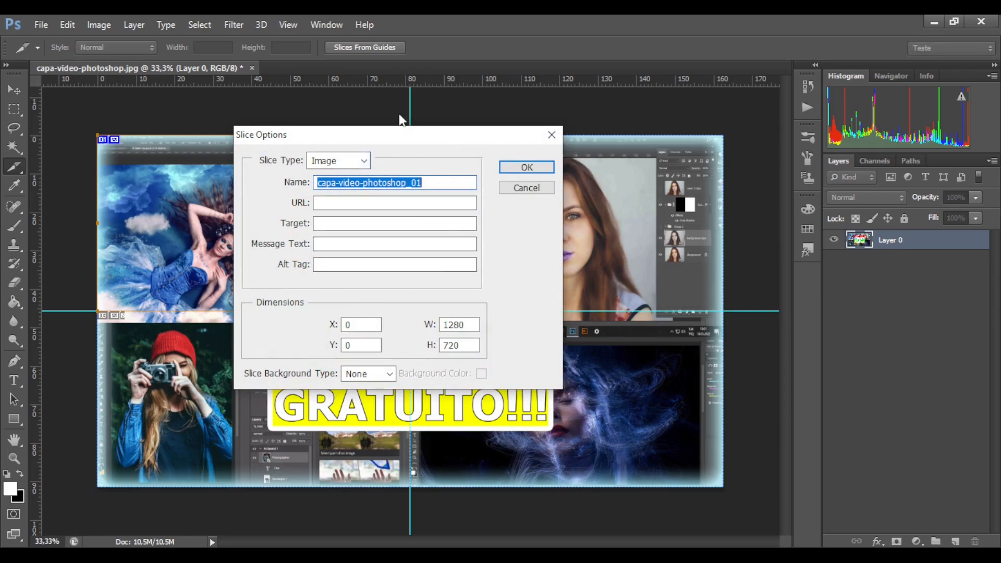
click(533, 187)
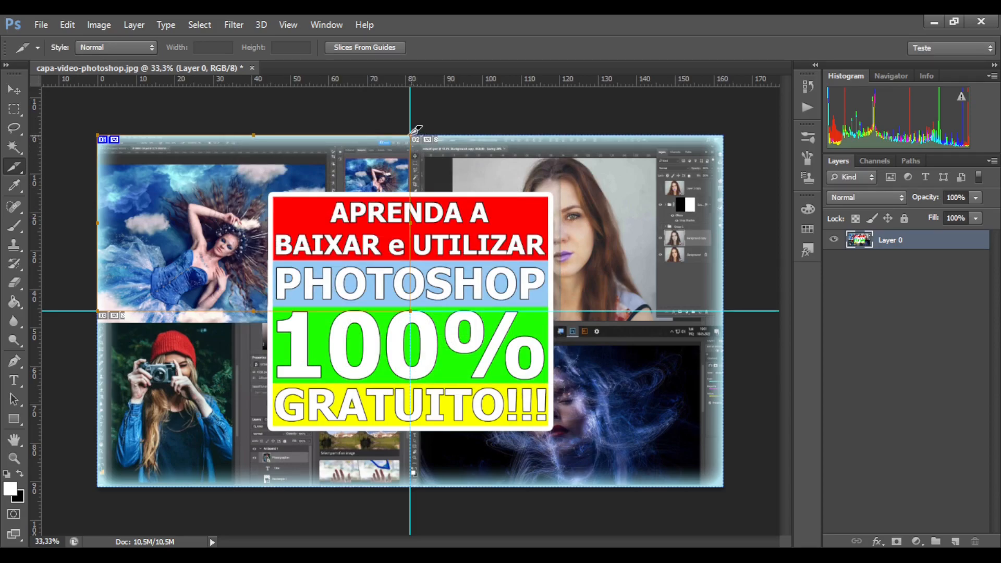
Step: Draw slices over the upper-right, lower-left and lower-right quadrants of the image, following the centre guides
drag(422, 134, 728, 307)
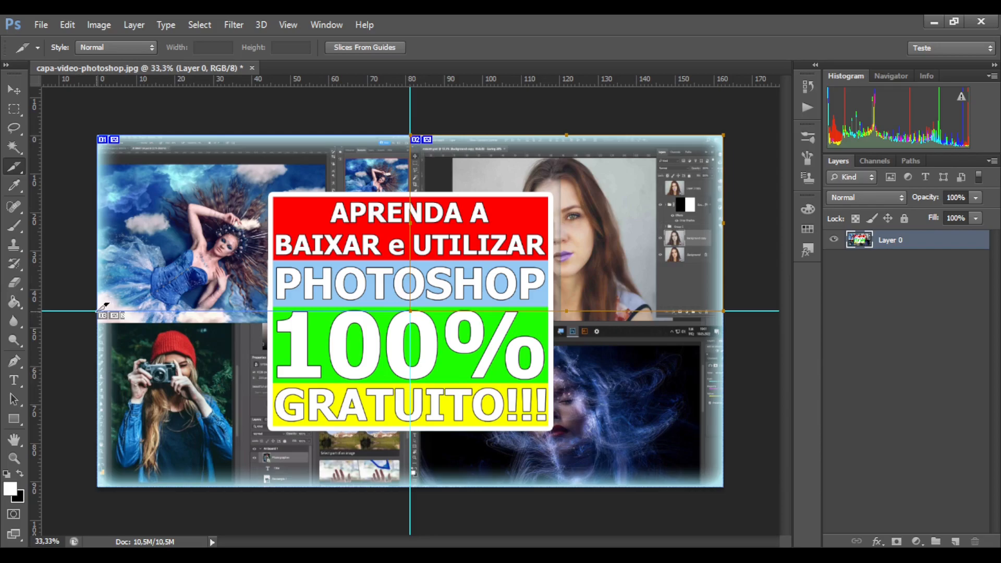
drag(101, 308, 410, 487)
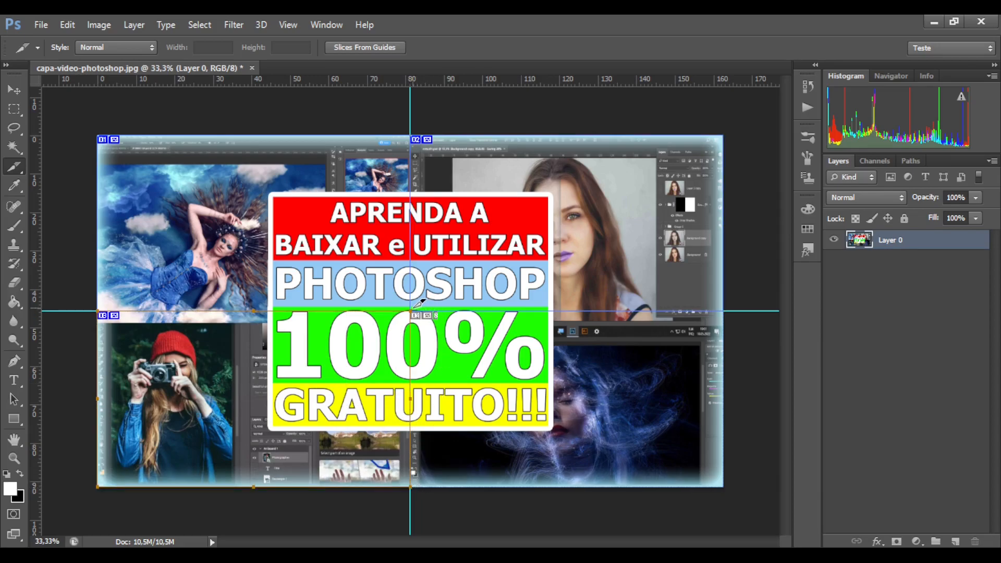
drag(413, 308, 724, 486)
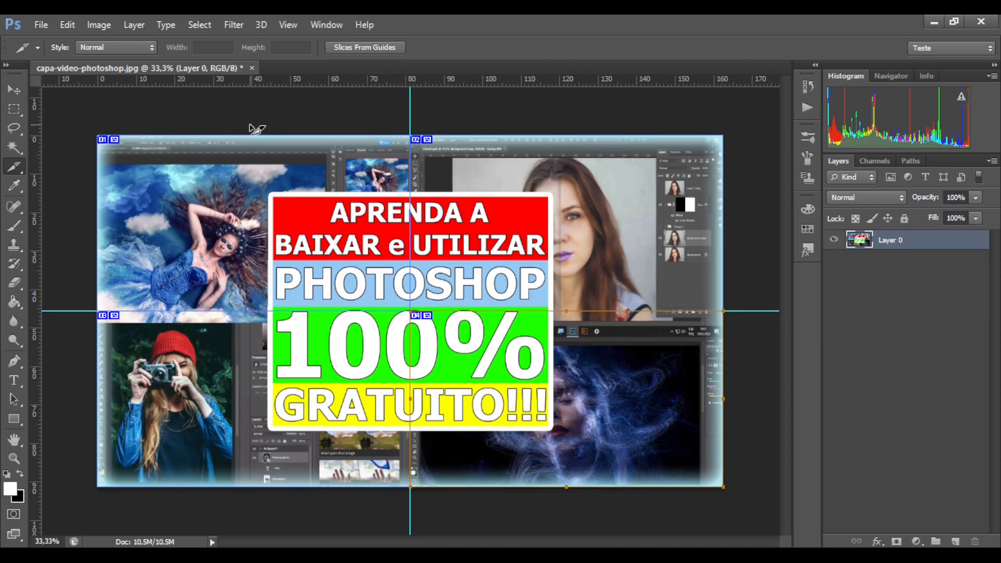
Step: Undo all the manually drawn quadrant slices
click(21, 140)
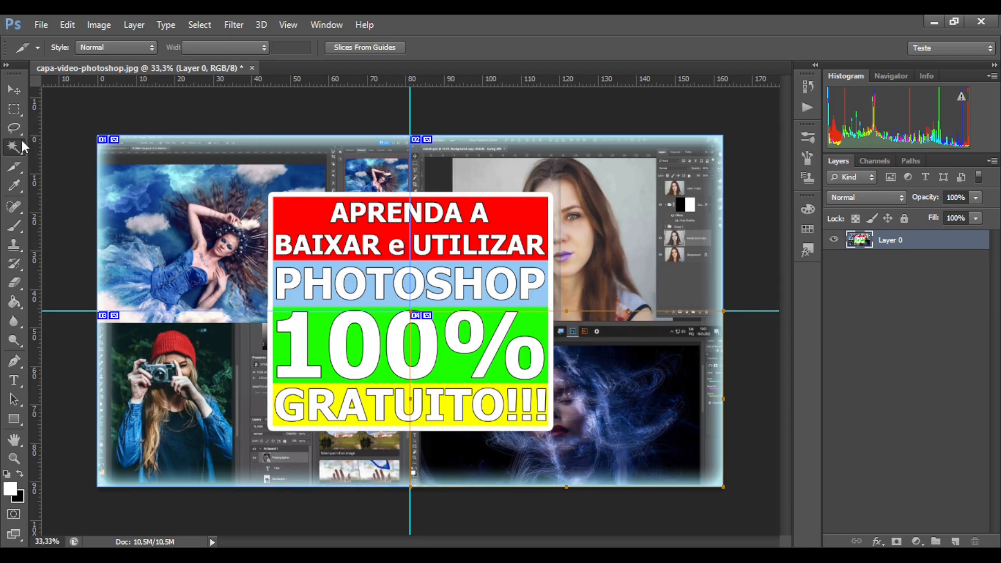
click(20, 162)
key(ctrl+z)
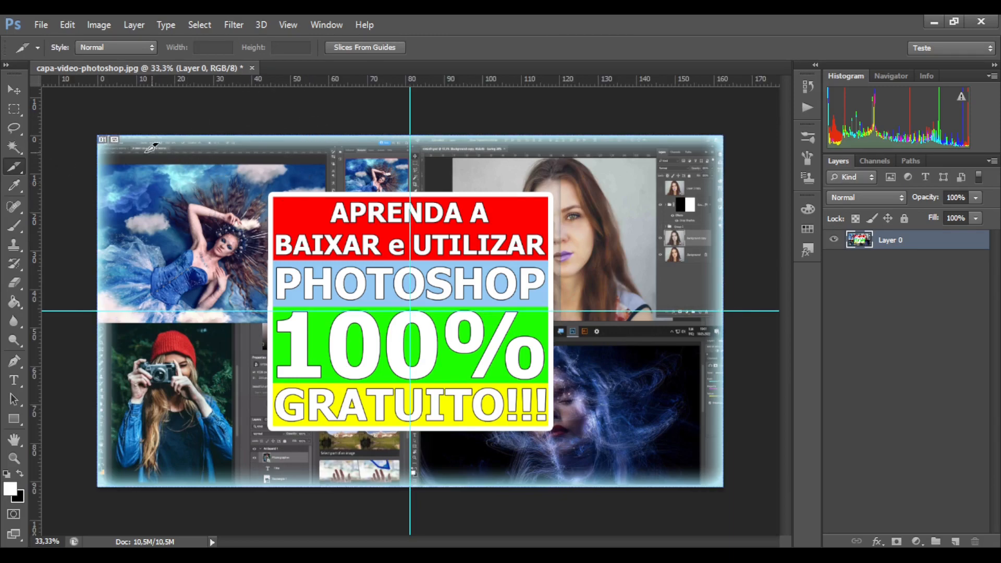
Step: Redraw the slice over the upper-left quadrant and generate slices for the whole image from the guides
drag(109, 130, 410, 312)
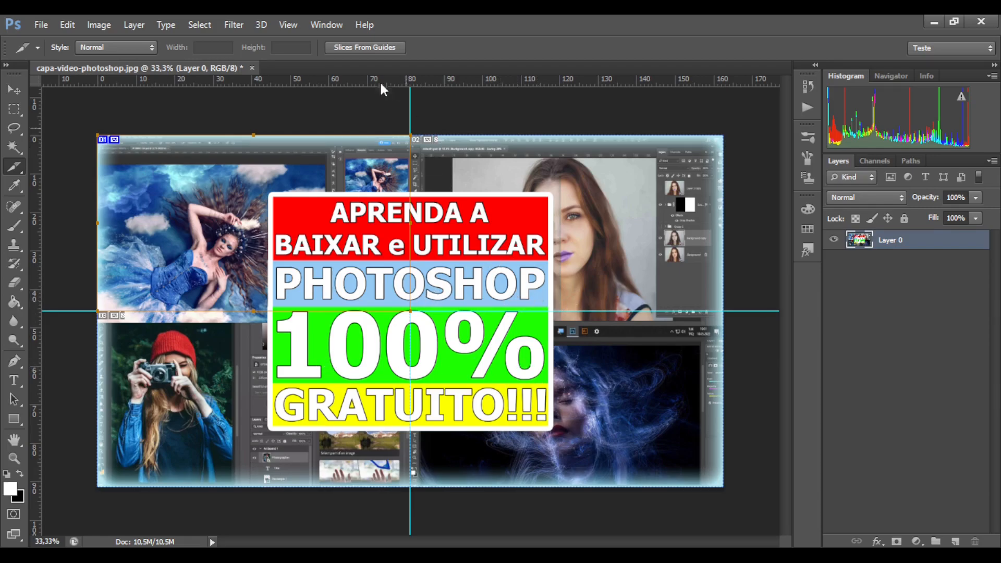
click(356, 48)
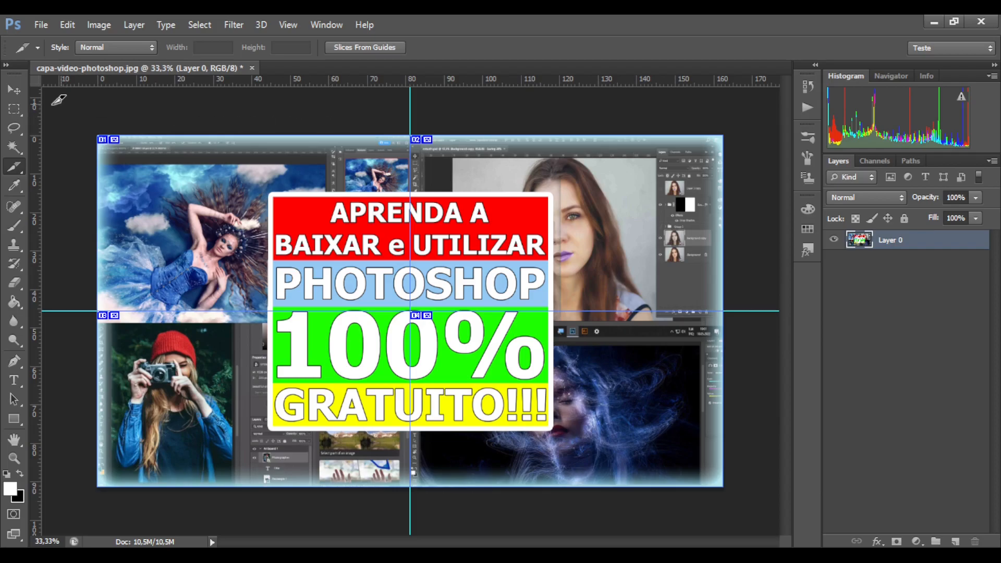
Step: Open the cacau-show.PNG file from the Área de Trabalho folder
click(21, 92)
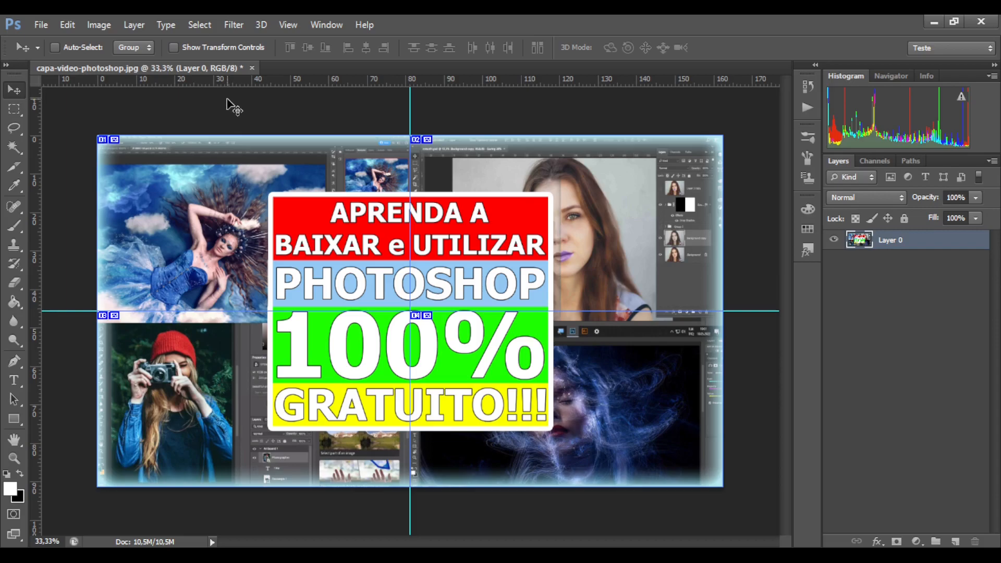
key(ctrl+o)
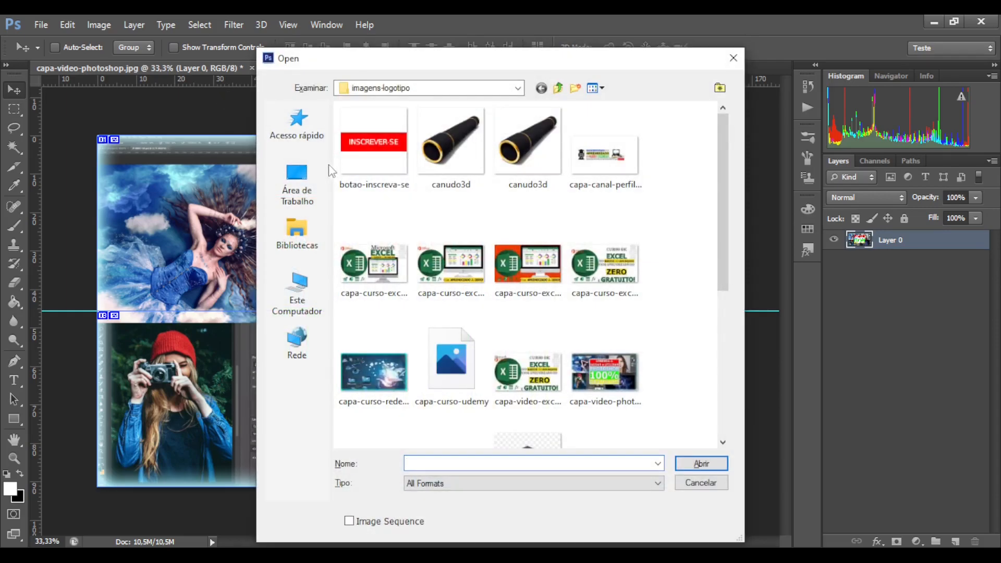
click(324, 180)
scroll(524, 273, down, 5)
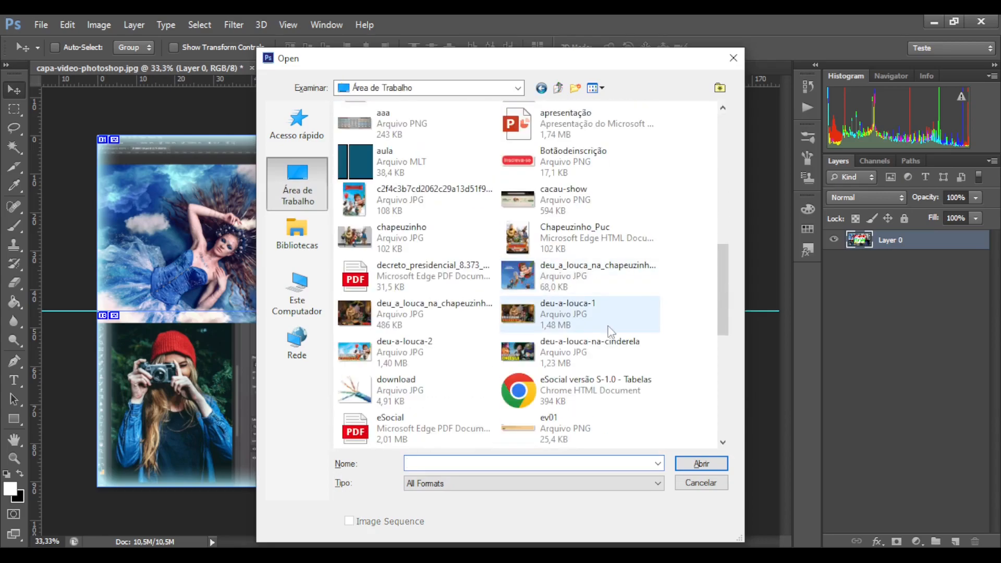
scroll(605, 328, down, 5)
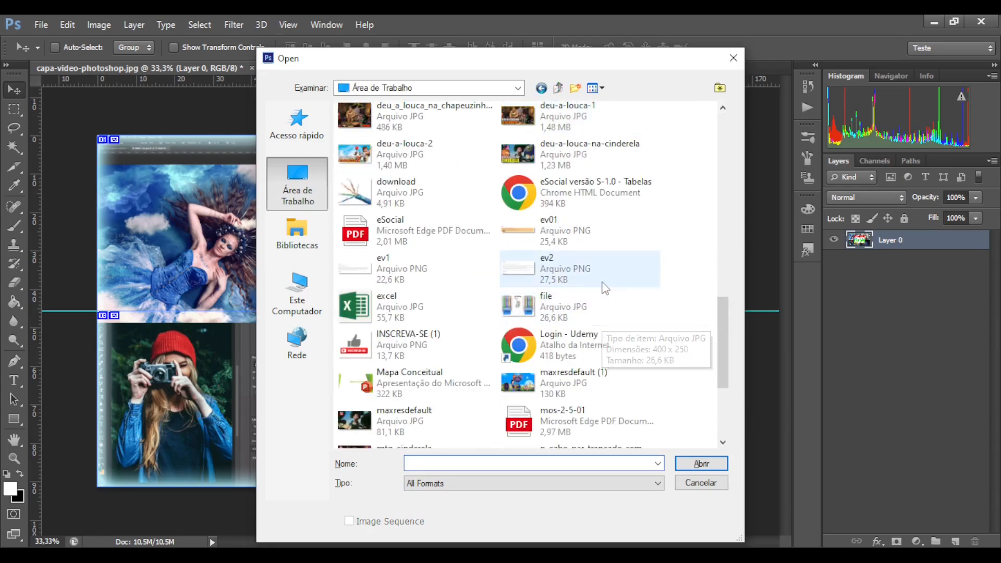
scroll(603, 313, down, 2)
scroll(605, 287, down, 2)
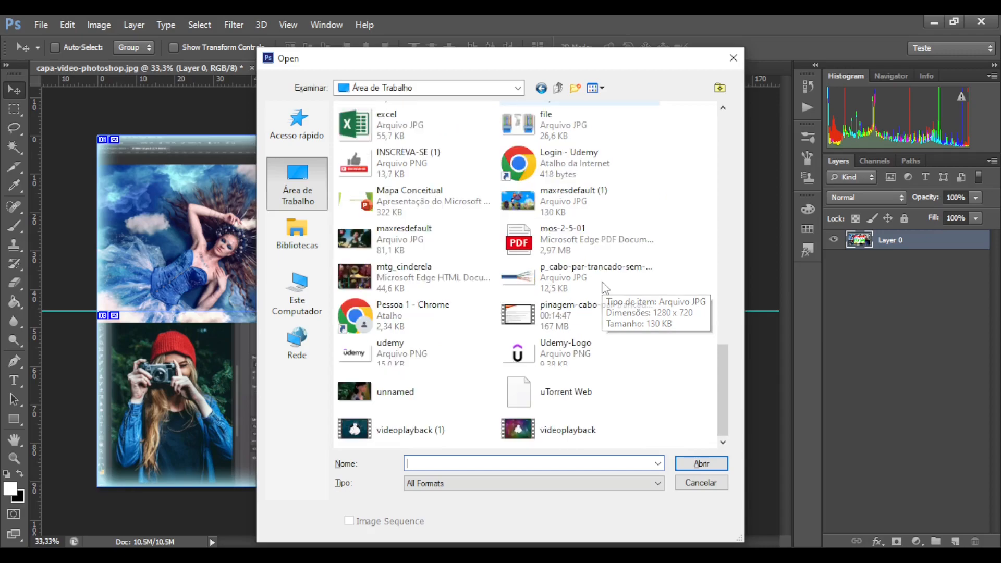
scroll(611, 334, up, 3)
scroll(613, 348, up, 5)
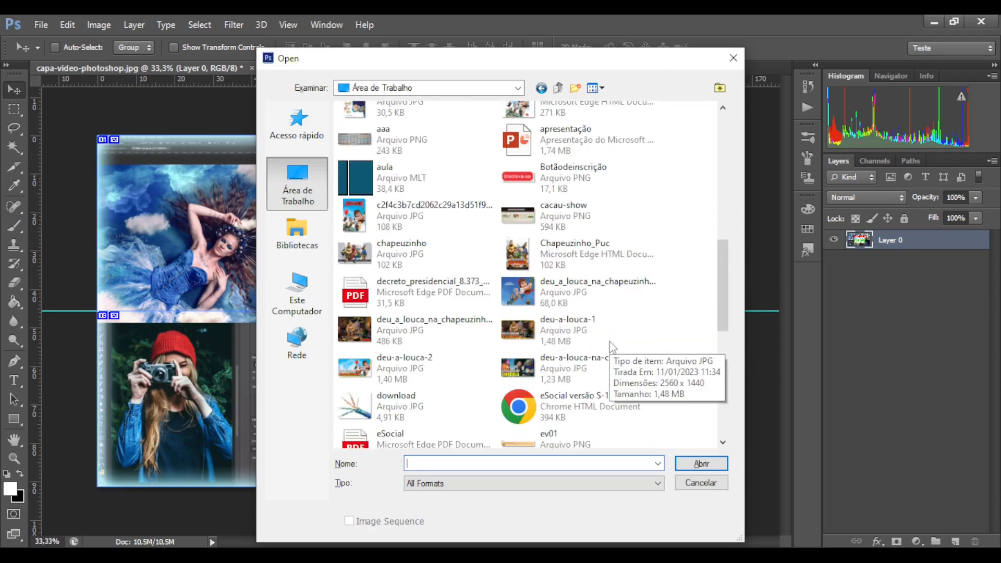
text(c)
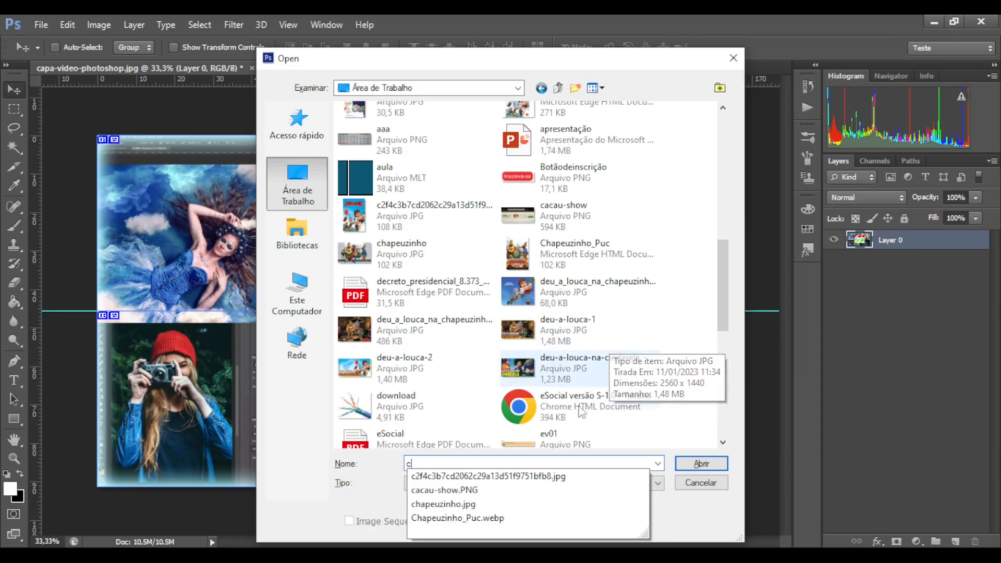
click(489, 491)
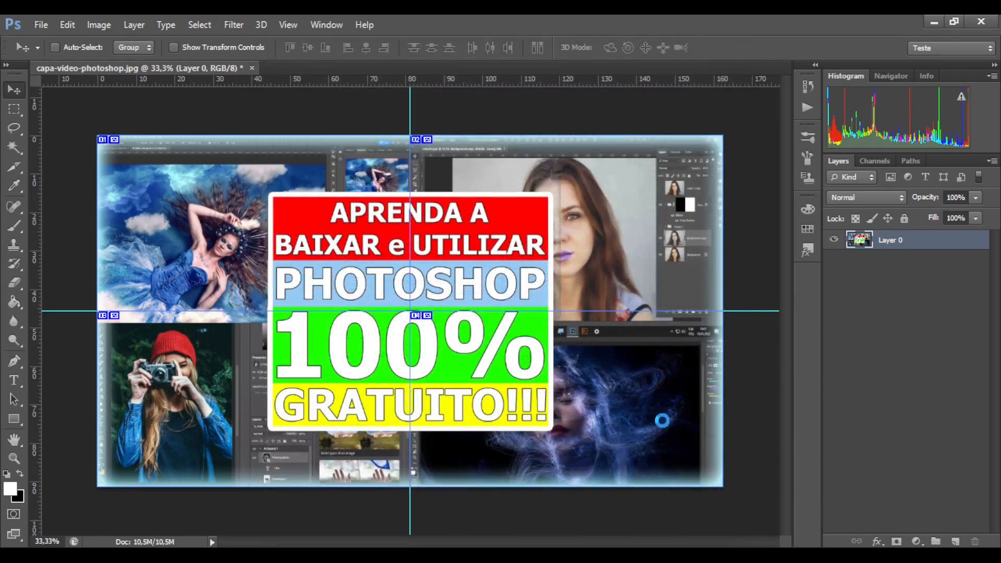
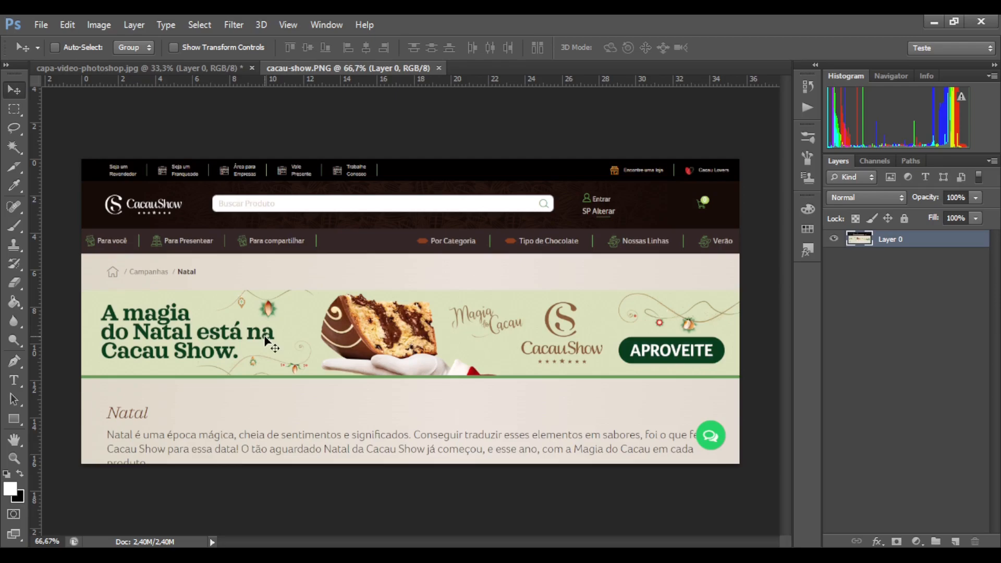
Step: Slice the page's black upper strip into separate slices for each link, from Seja um Revendedor to Cacau Lovers, including the empty middle area
scroll(220, 243, up, 5)
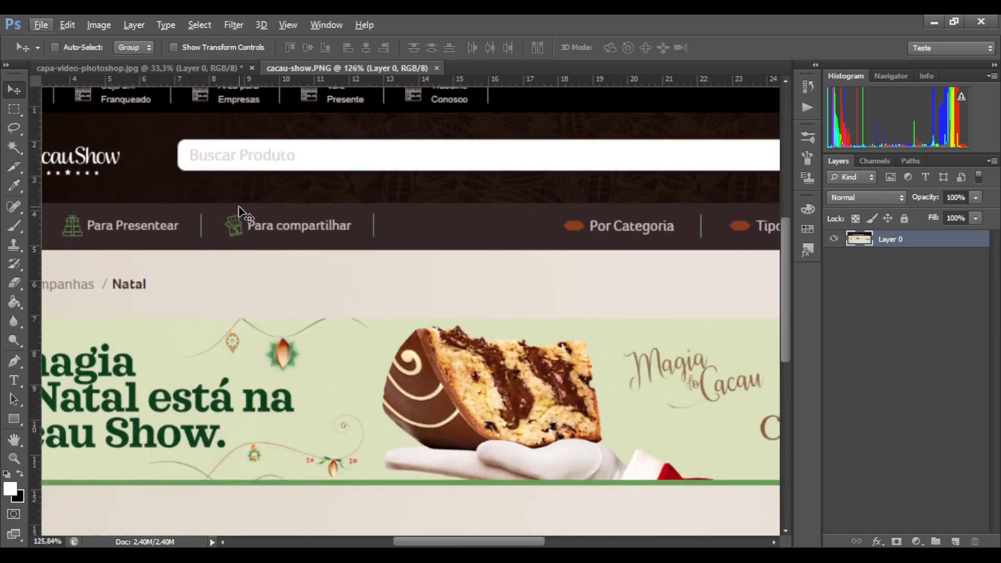
scroll(240, 217, up, 3)
drag(252, 121, 411, 148)
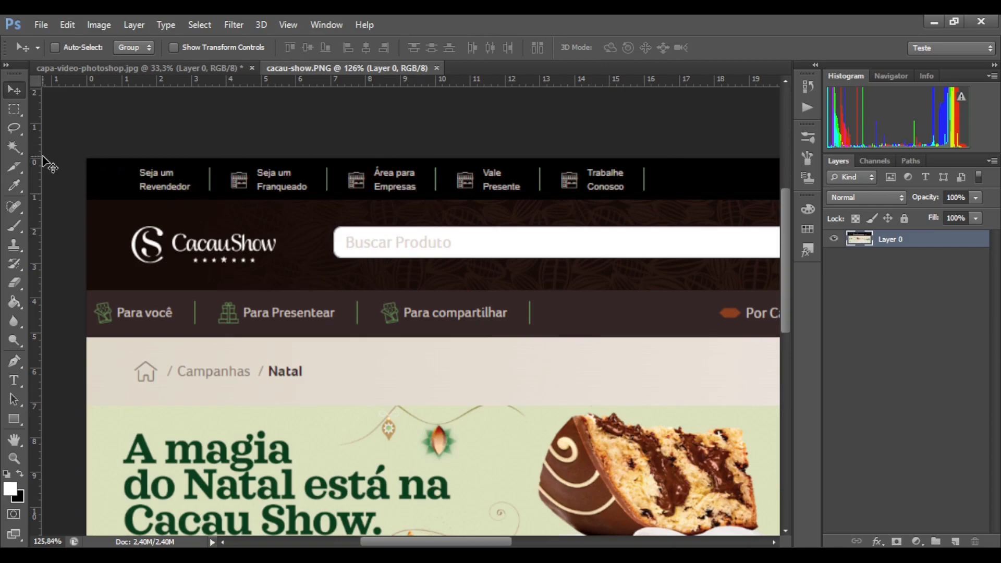
key(ctrl+0)
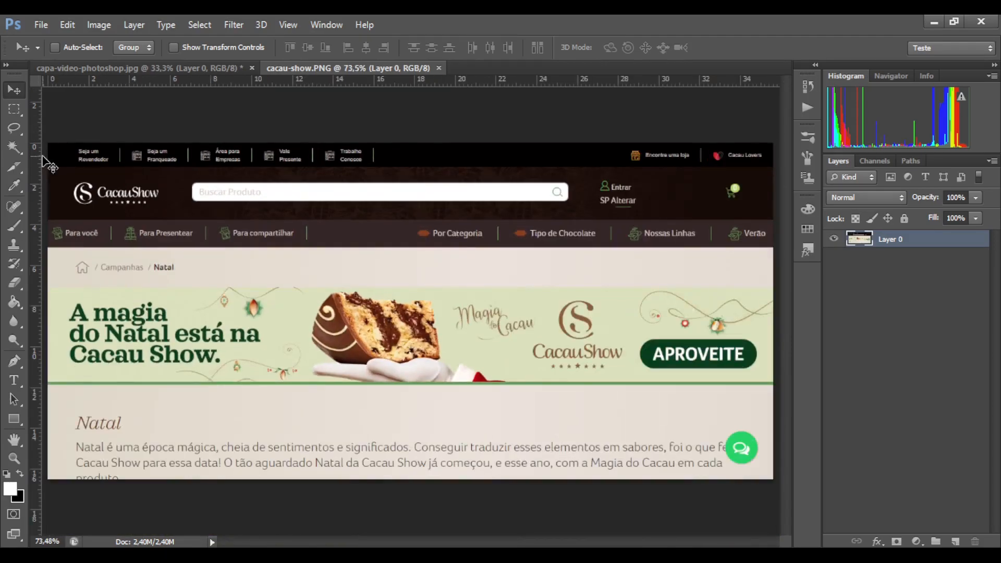
click(14, 169)
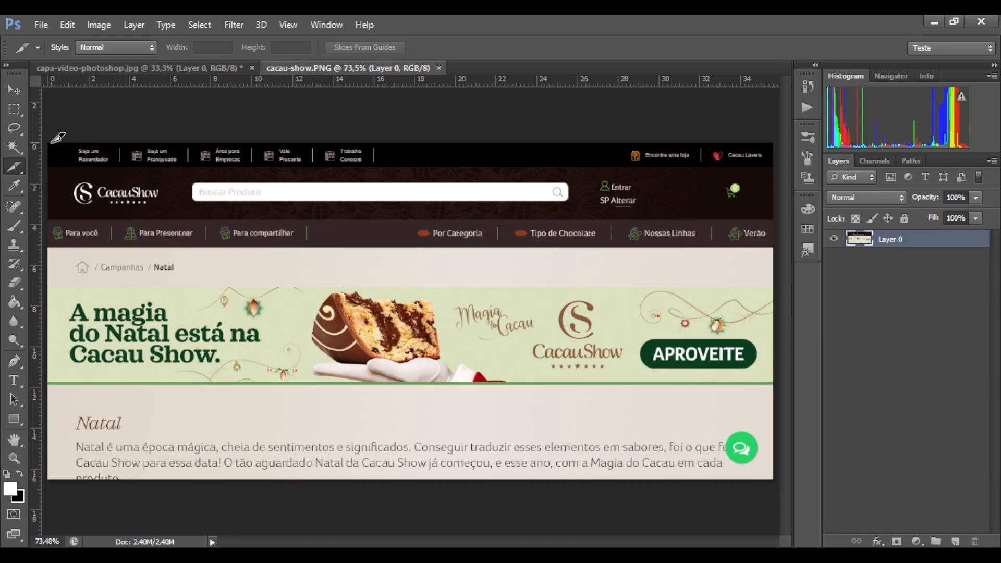
drag(51, 141, 120, 162)
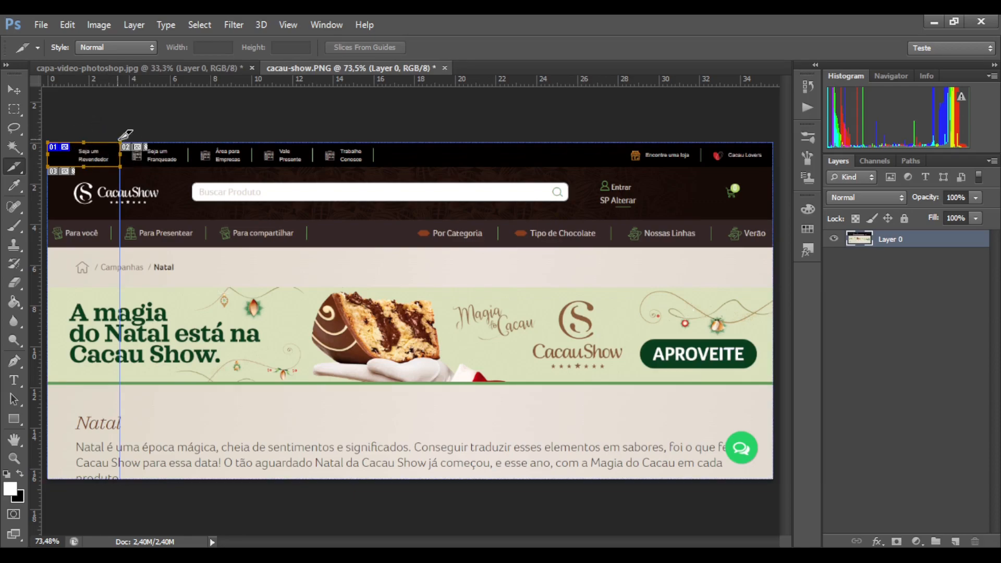
drag(121, 142, 376, 167)
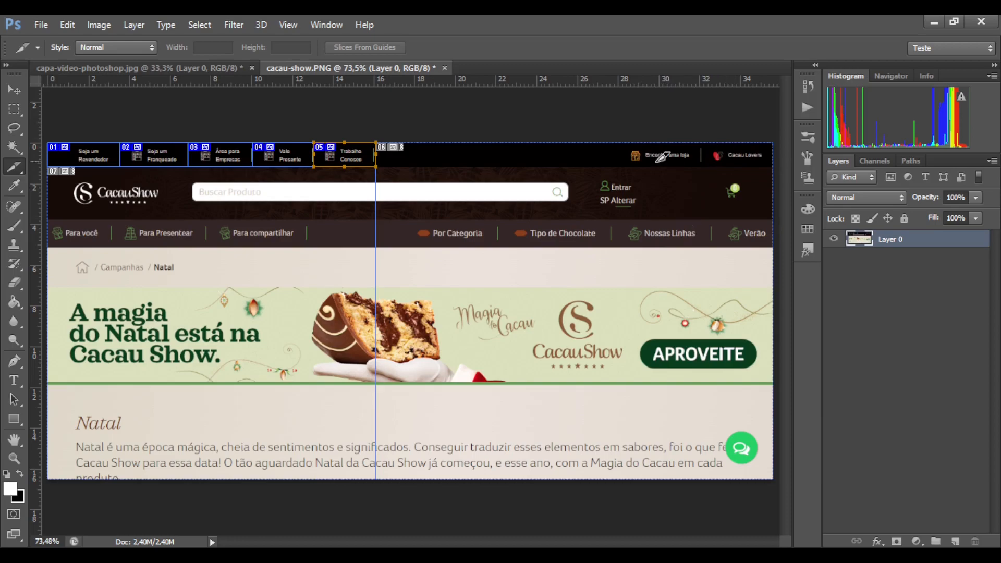
drag(378, 143, 774, 167)
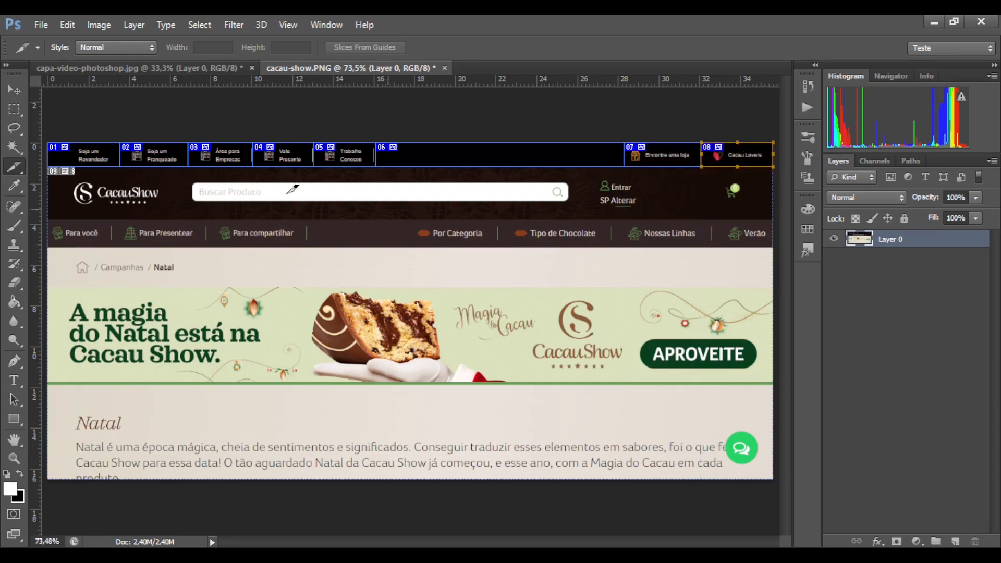
Step: Draw four adjoining slices across the header row, for the CacauShow logo, search box, Entrar area and shopping cart
drag(48, 167, 188, 218)
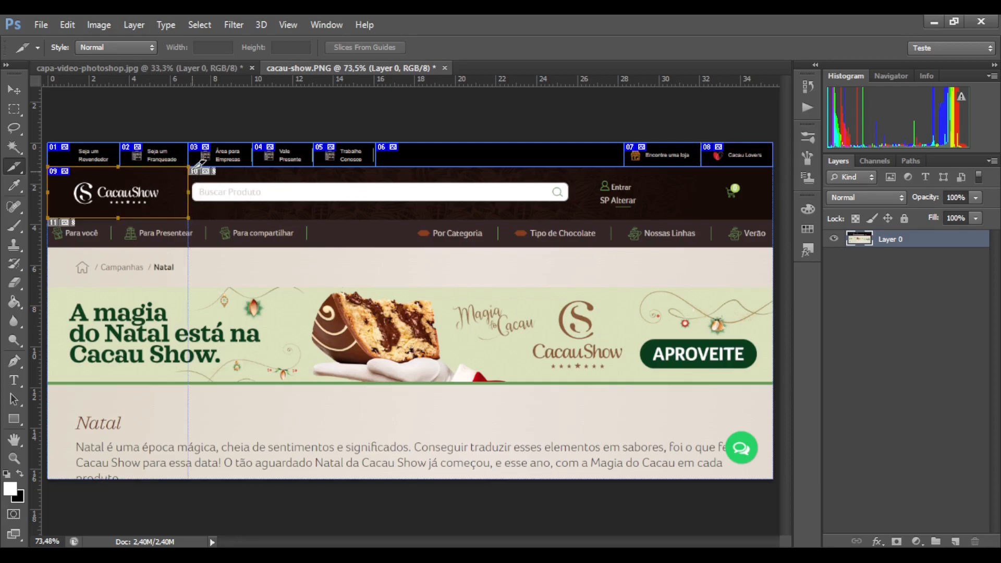
drag(189, 168, 582, 218)
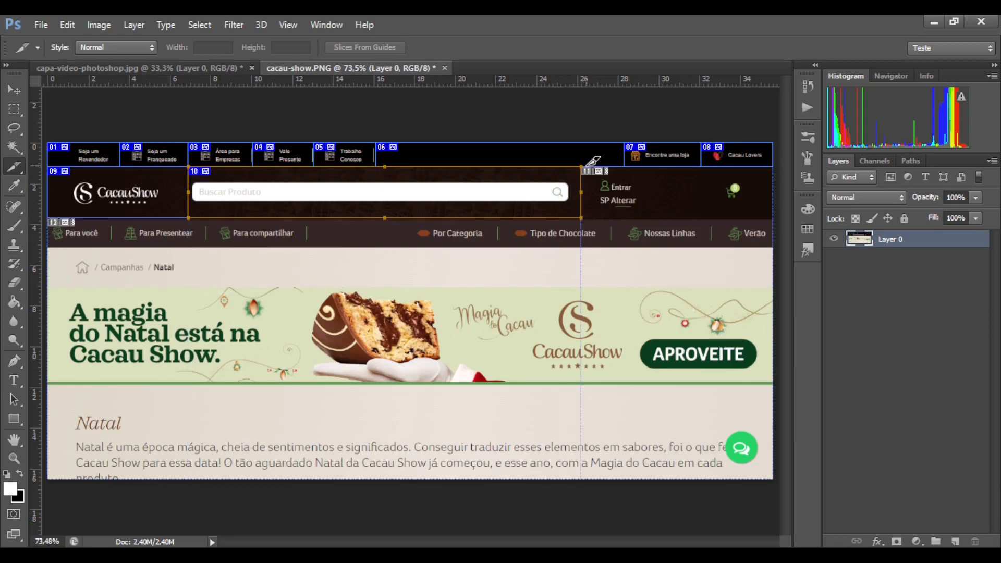
drag(582, 168, 658, 218)
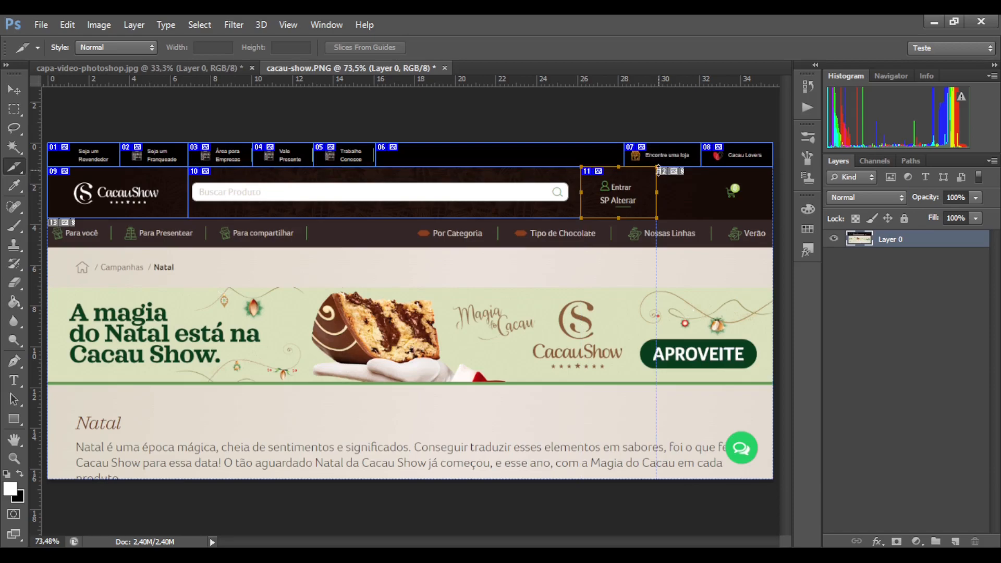
drag(657, 168, 774, 218)
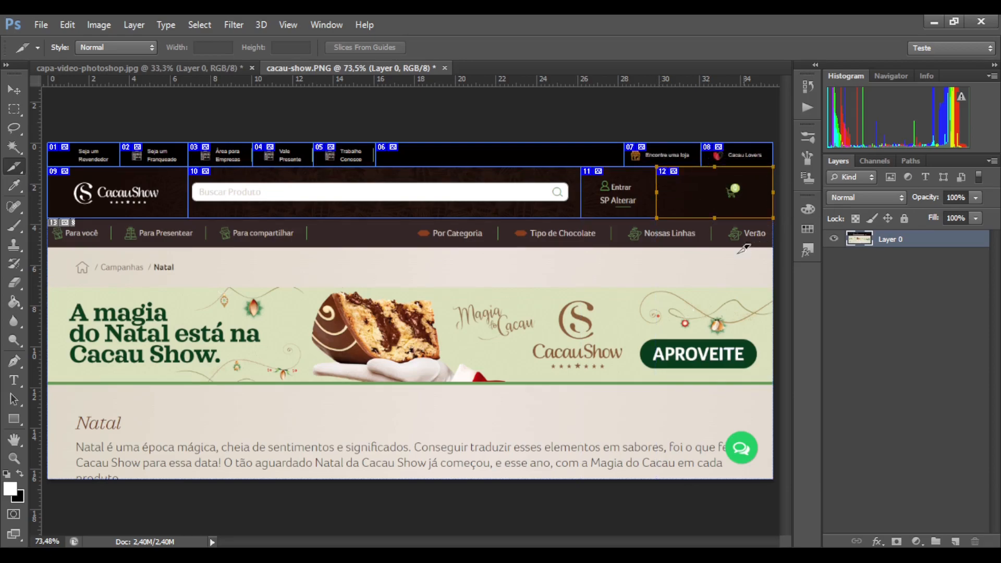
Step: Slice the category menu row item by item, from Para você to Verão, with one slice for the empty gap
drag(50, 217, 112, 246)
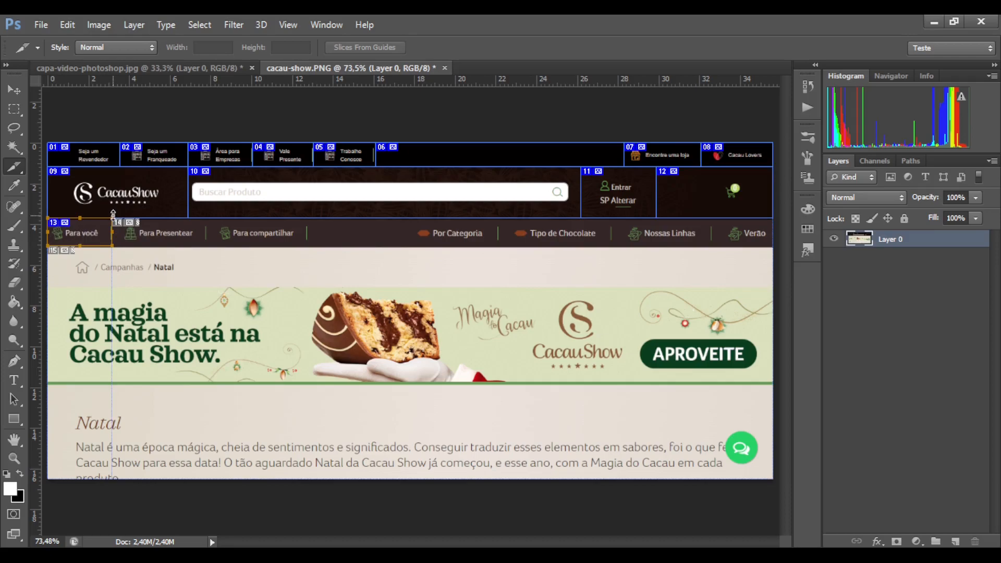
drag(112, 218, 775, 246)
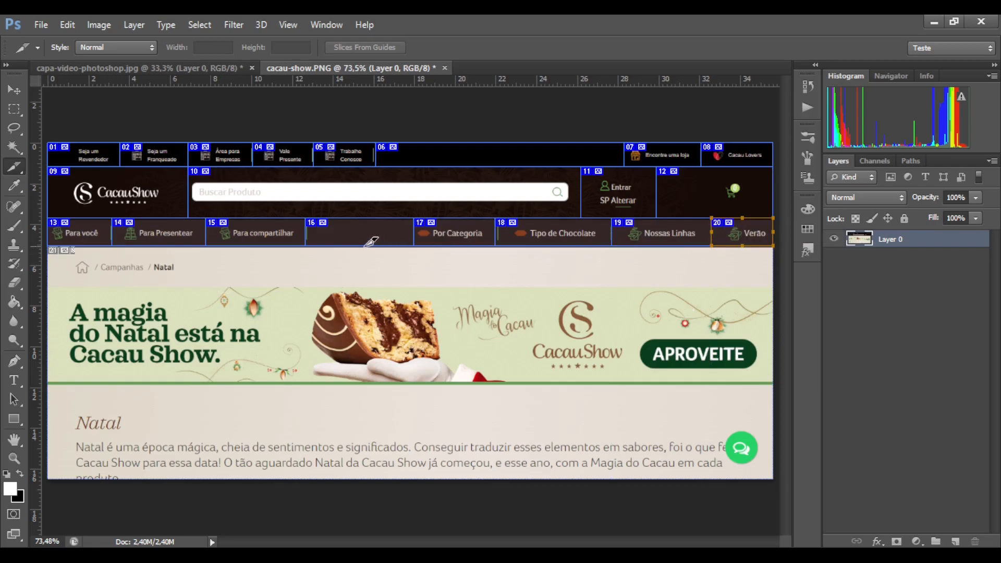
Step: Slice the breadcrumb row into two parts and the Natal banner into an artwork slice and an APROVEITE button slice
drag(48, 247, 776, 275)
drag(58, 282, 643, 381)
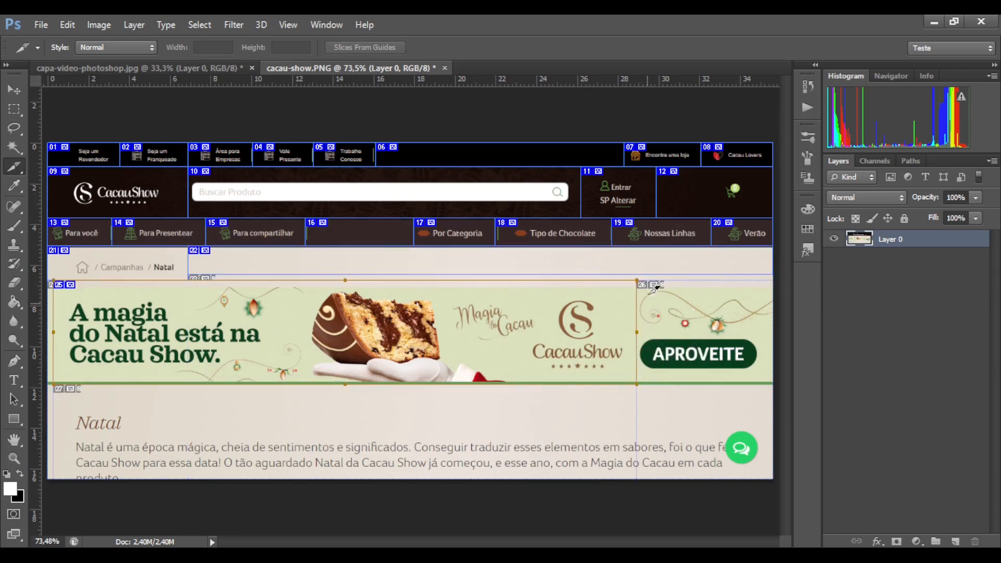
drag(642, 279, 773, 383)
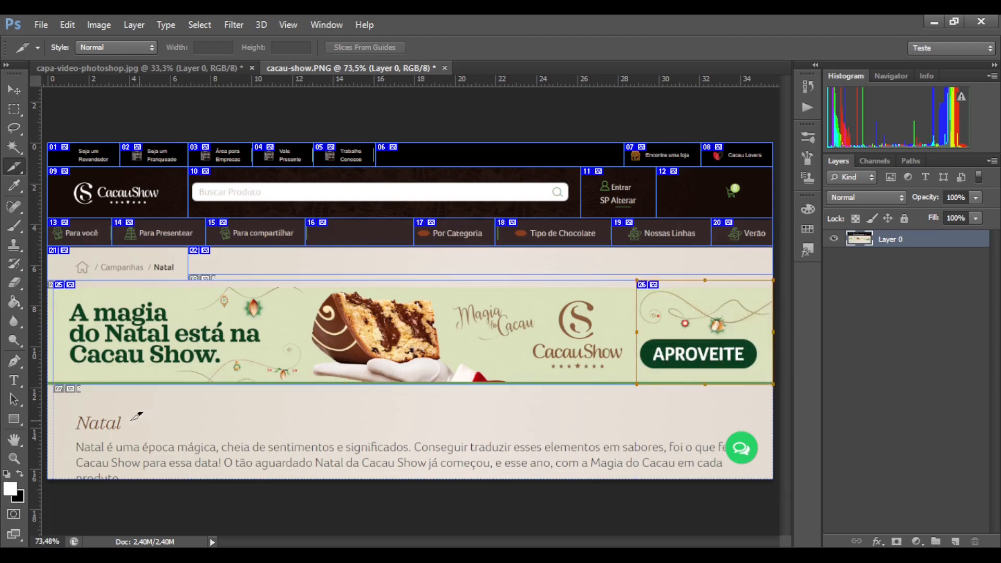
Step: Try a slice over the Natal text section below the banner, and undo it
drag(58, 386, 770, 480)
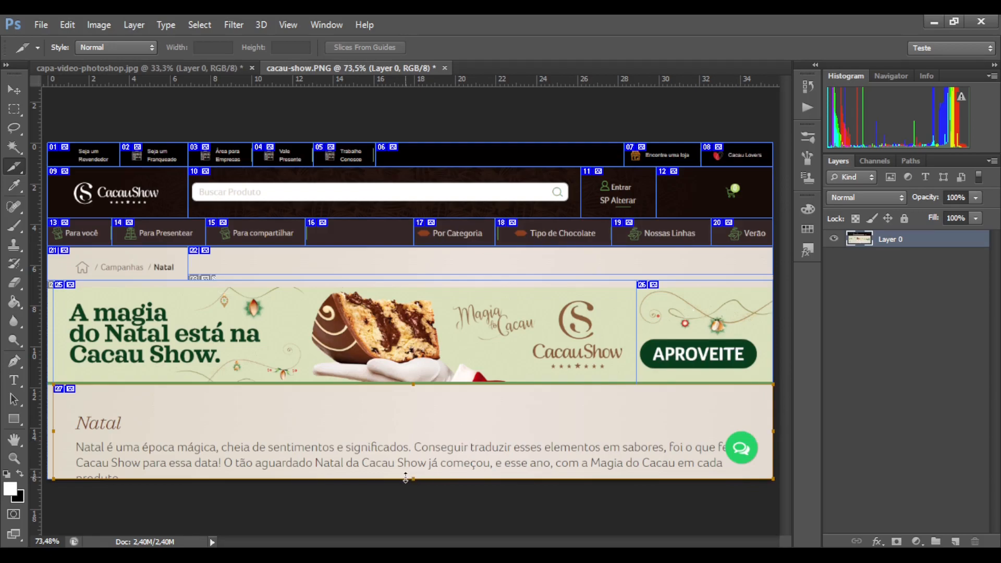
key(ctrl+z)
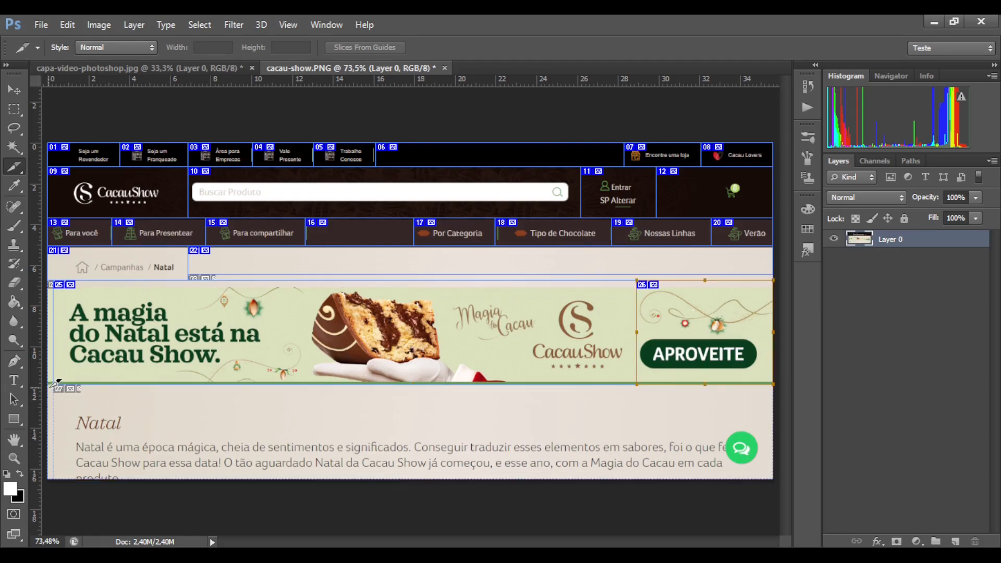
Step: Draw a slice over the whole Natal text section below the banner, out to the page's edge
drag(58, 379, 259, 441)
mouse_move(740, 462)
mouse_down()
mouse_move(742, 446)
mouse_move(775, 464)
mouse_move(775, 477)
mouse_up()
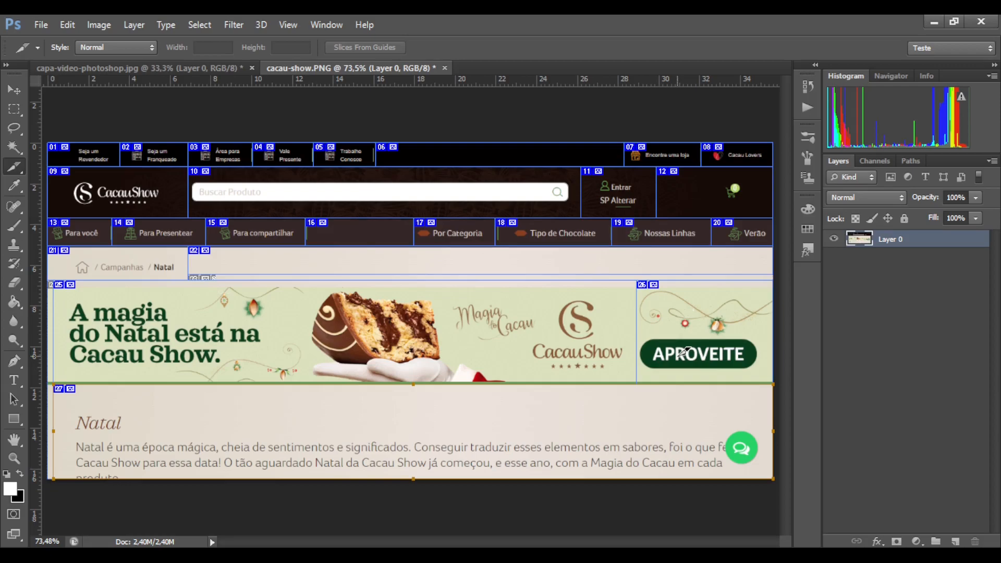
Step: Start a Save for Web export of the sliced layout, trying the GIF format before settling on PNG-24
click(38, 25)
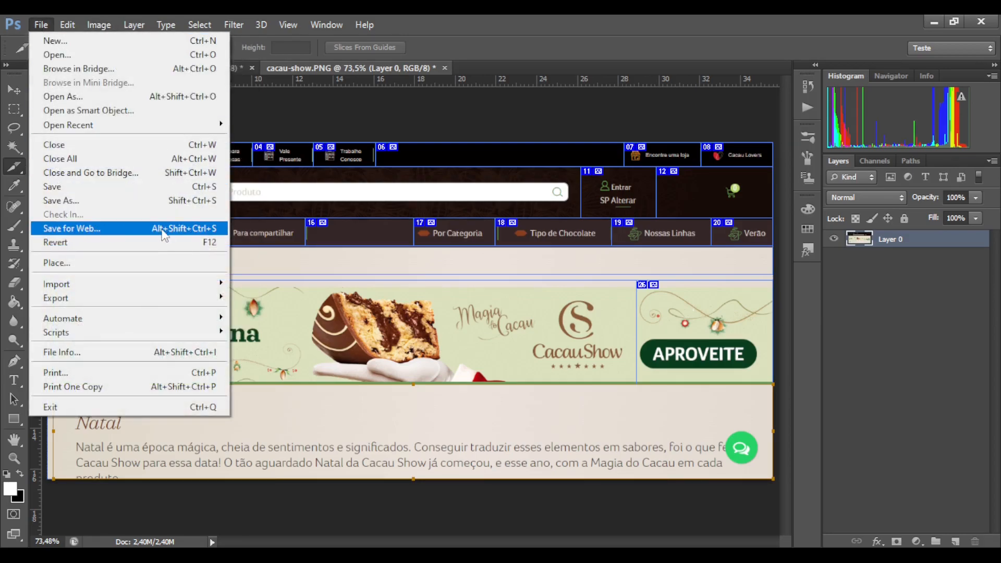
click(206, 230)
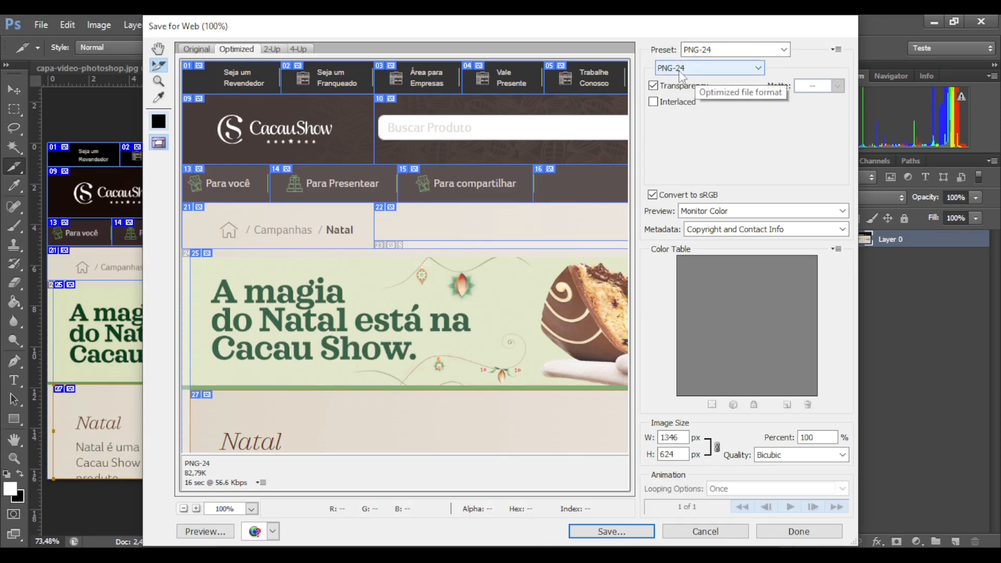
click(757, 73)
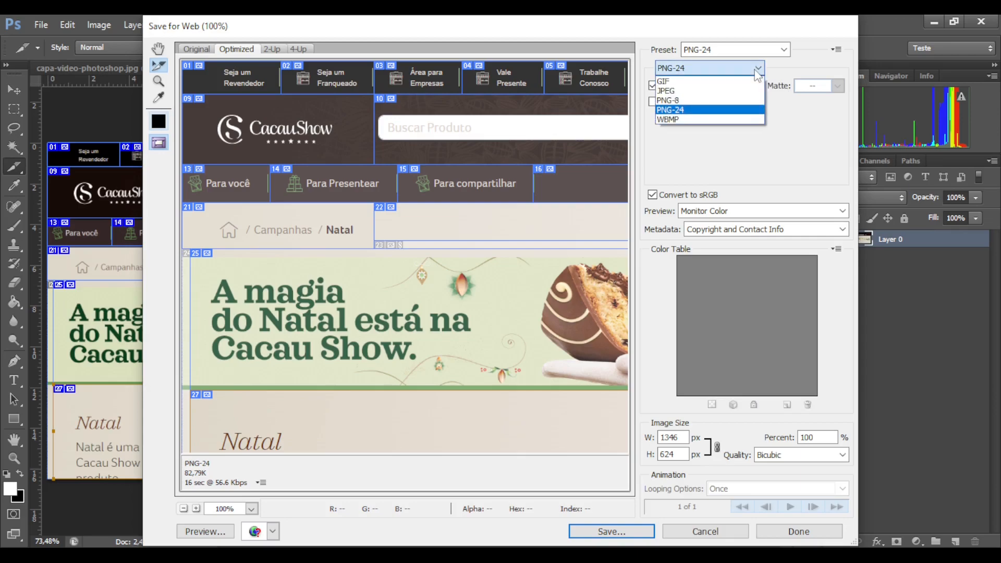
click(672, 82)
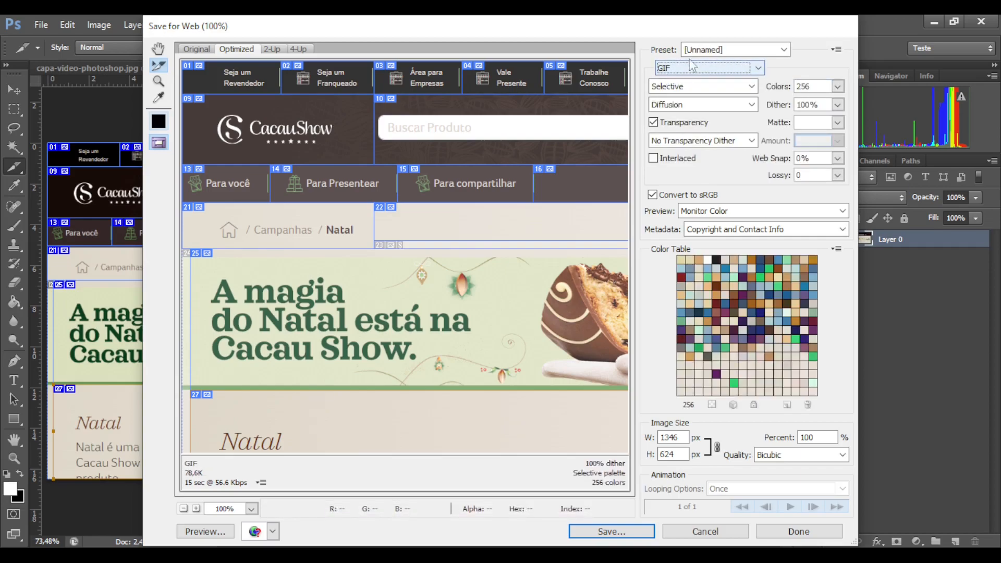
click(759, 68)
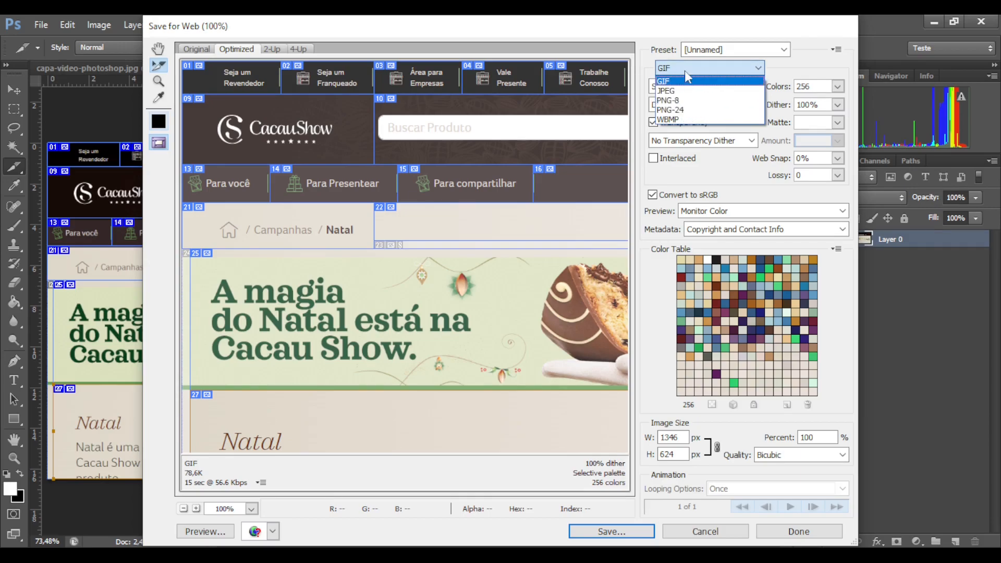
click(684, 111)
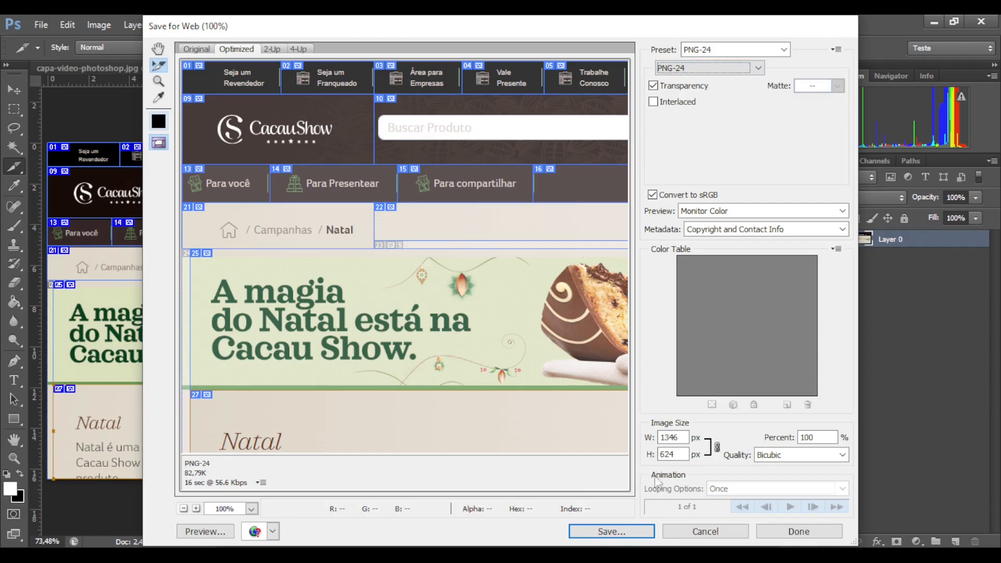
Step: Save all slices as images only under the name cacau-show in Área de Trabalho, replacing the existing file
click(612, 533)
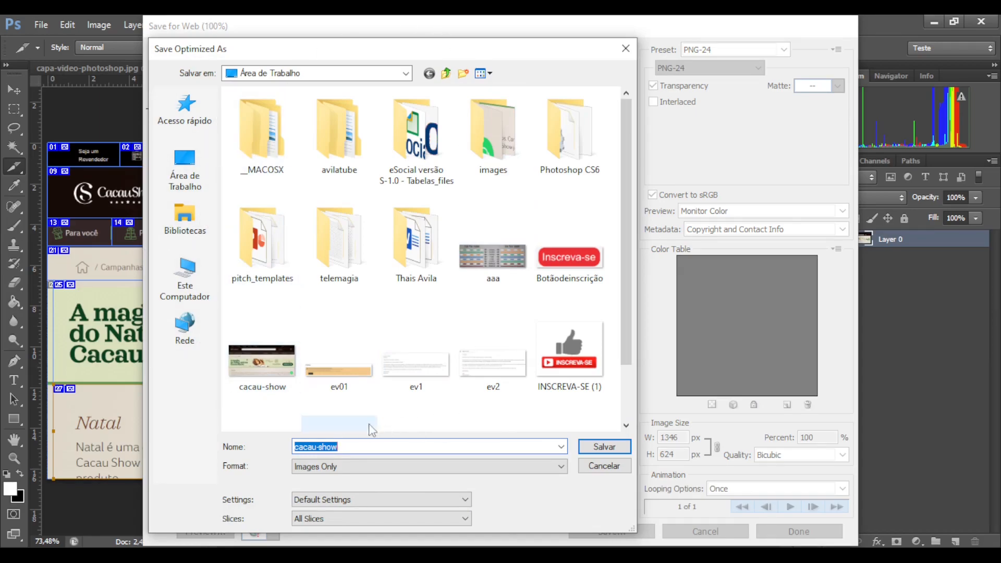
click(593, 449)
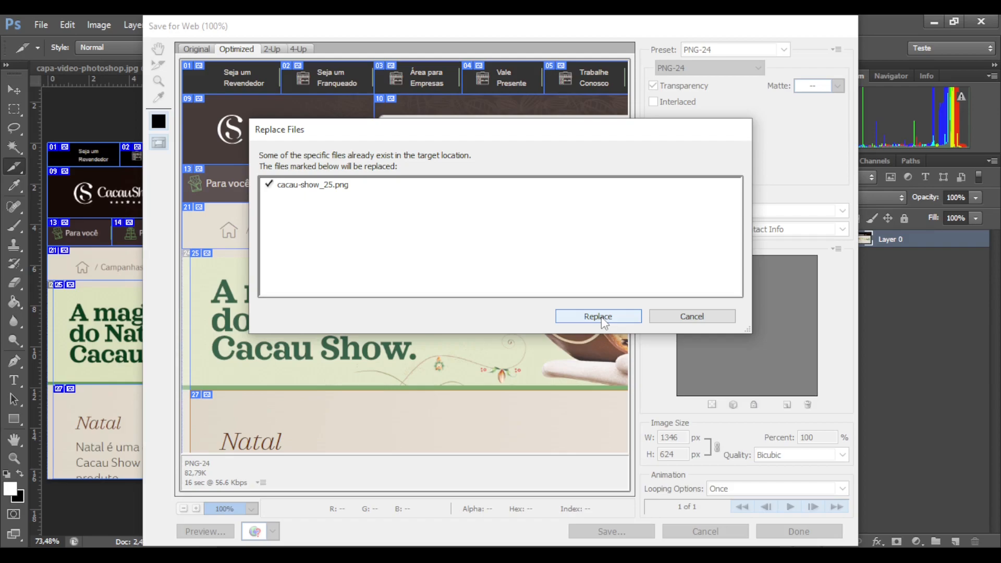
click(602, 319)
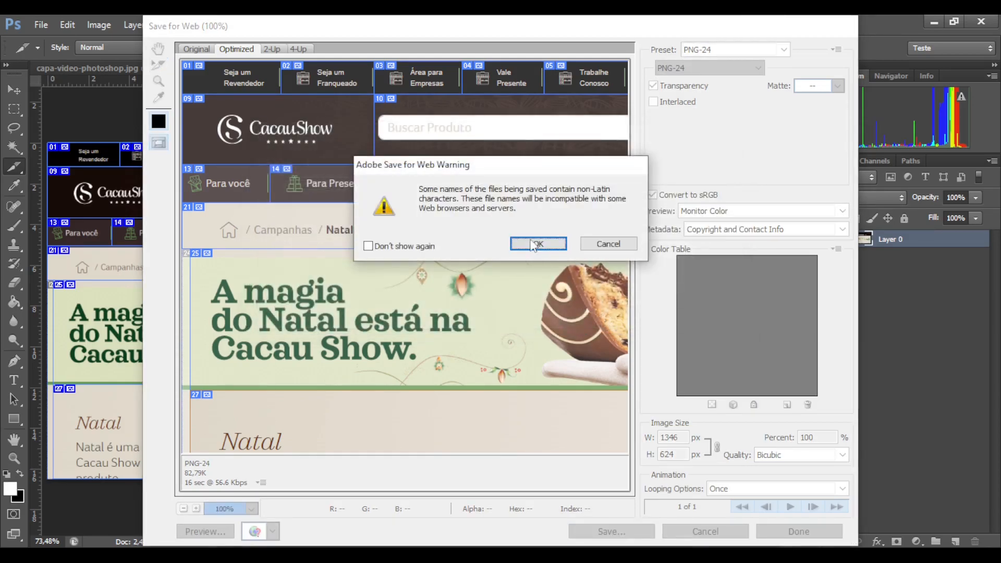
click(530, 241)
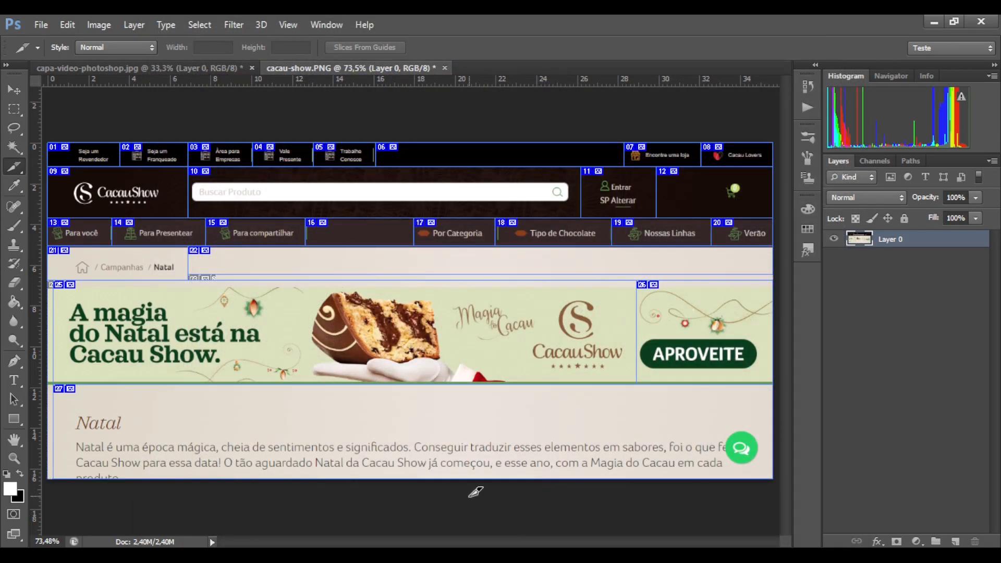
Step: Open the images folder on the desktop and look through the exported cacau-show slice files
click(932, 22)
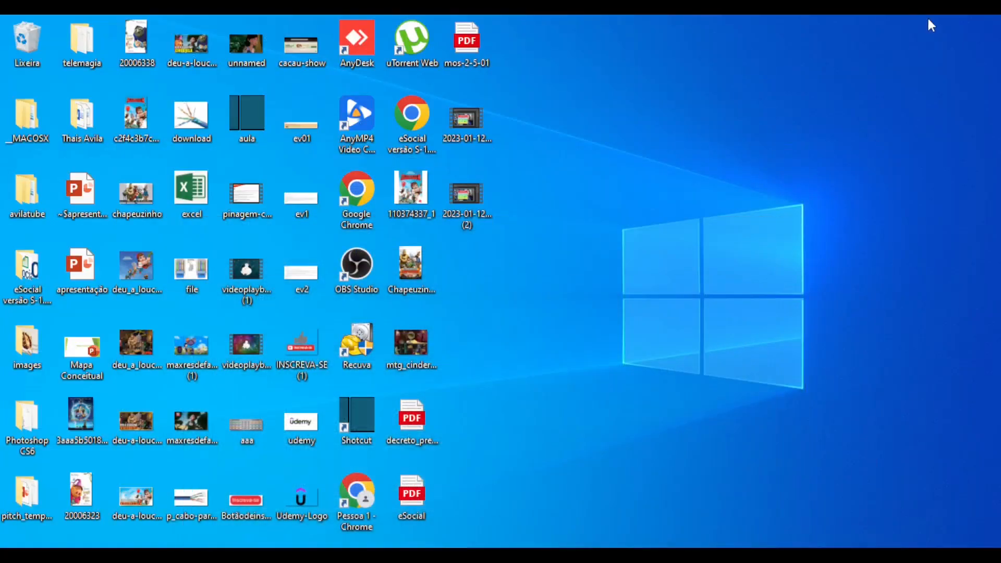
right_click(608, 302)
click(646, 347)
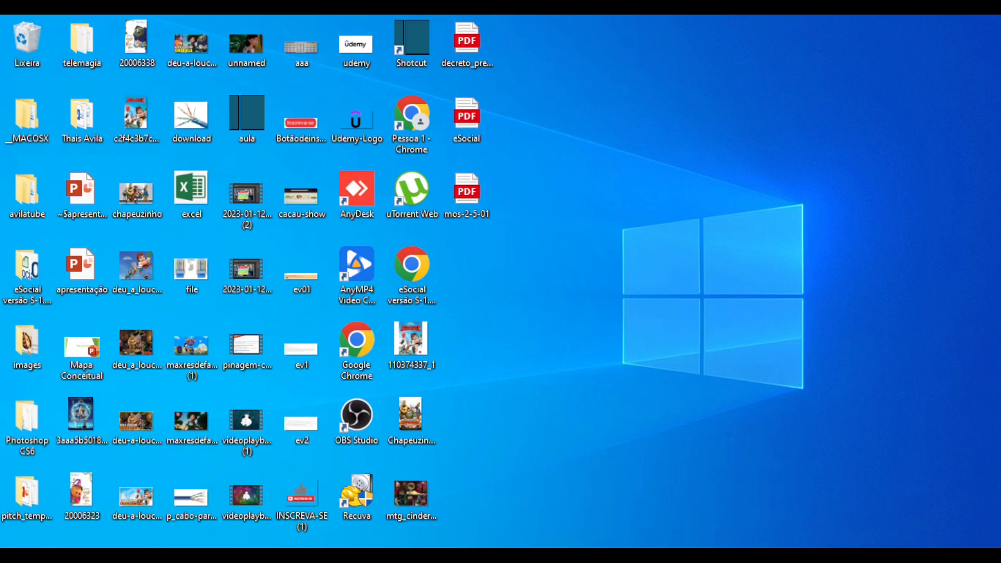
drag(1, 265, 570, 91)
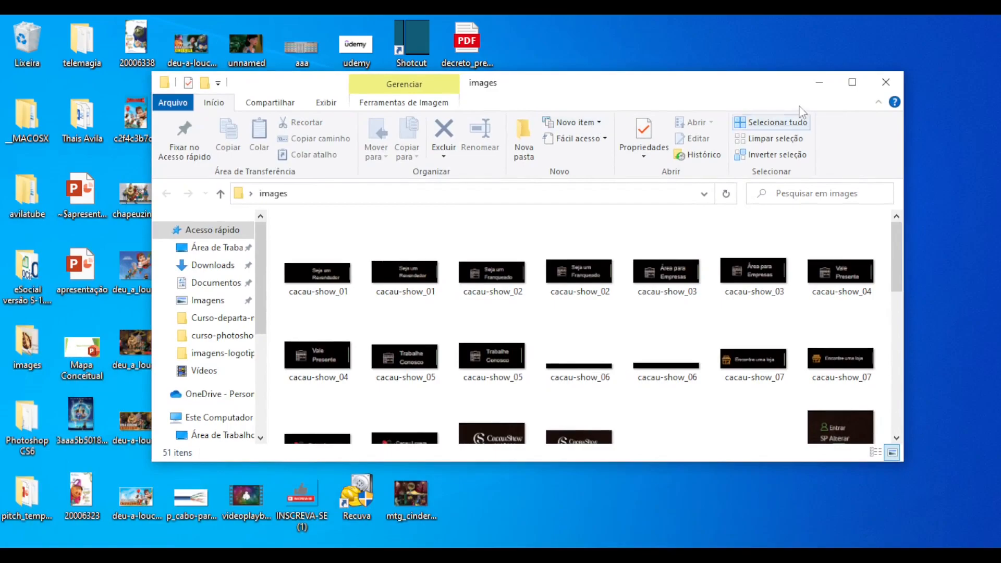
click(852, 82)
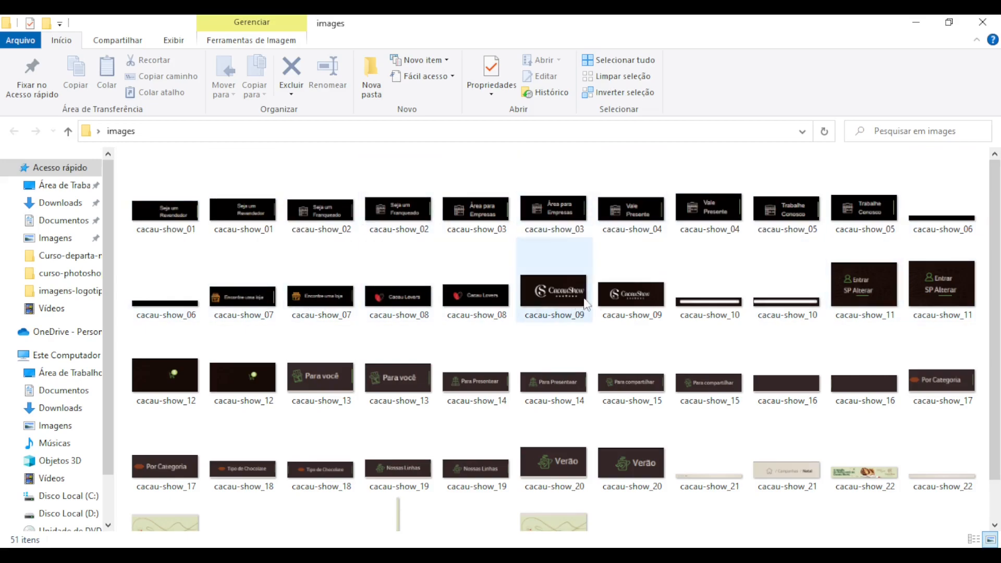
scroll(757, 365, down, 2)
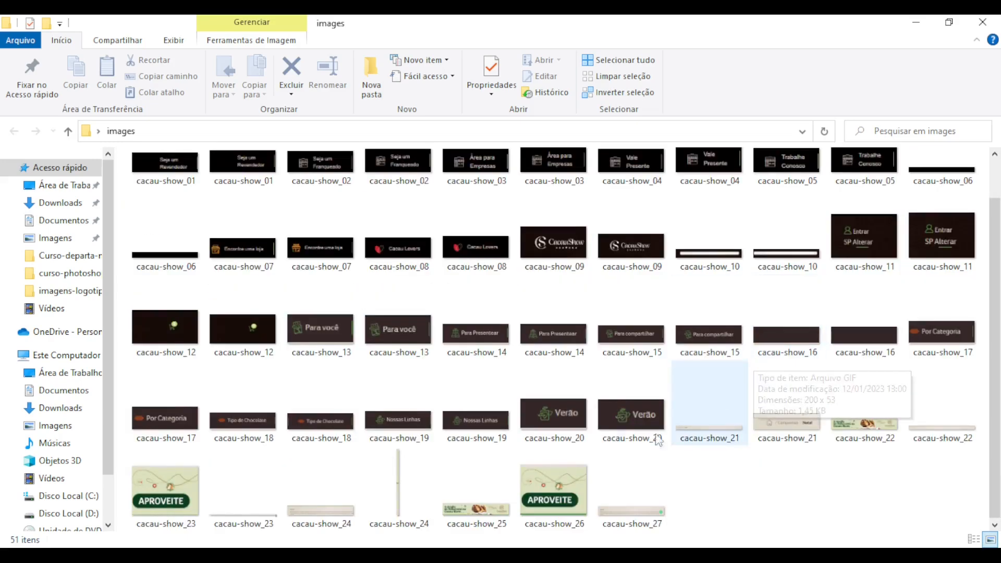
scroll(678, 490, up, 1)
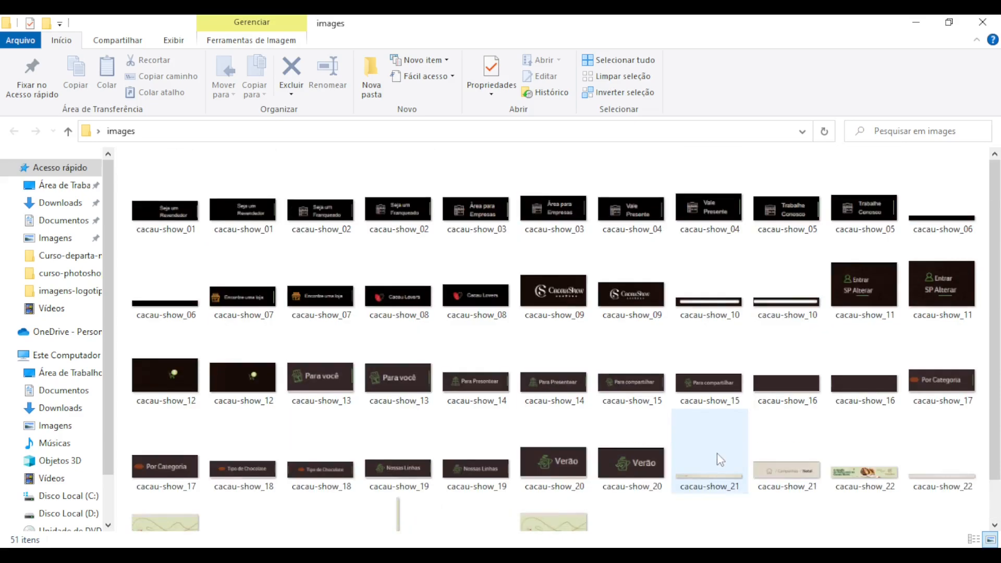
mouse_move(750, 463)
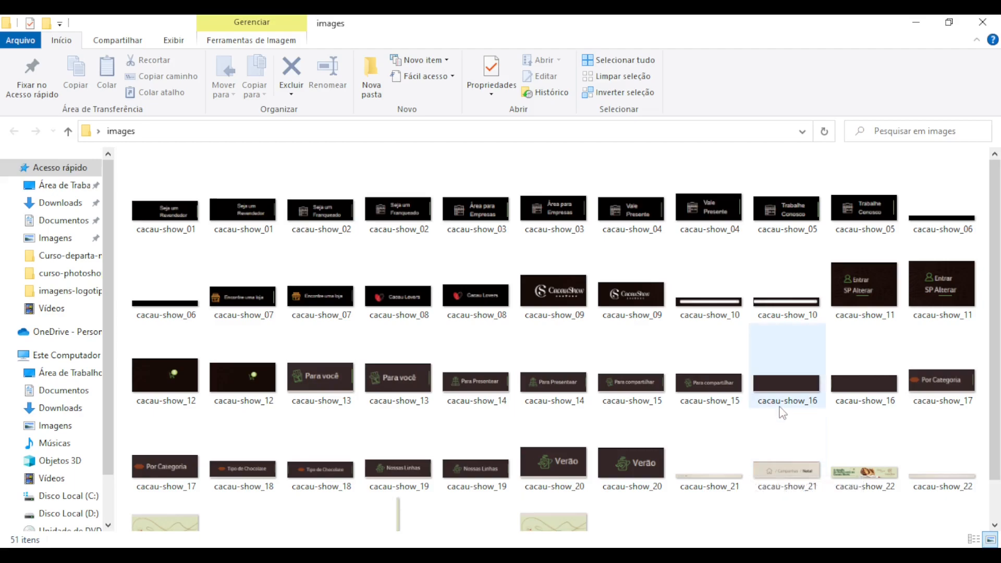
mouse_move(782, 413)
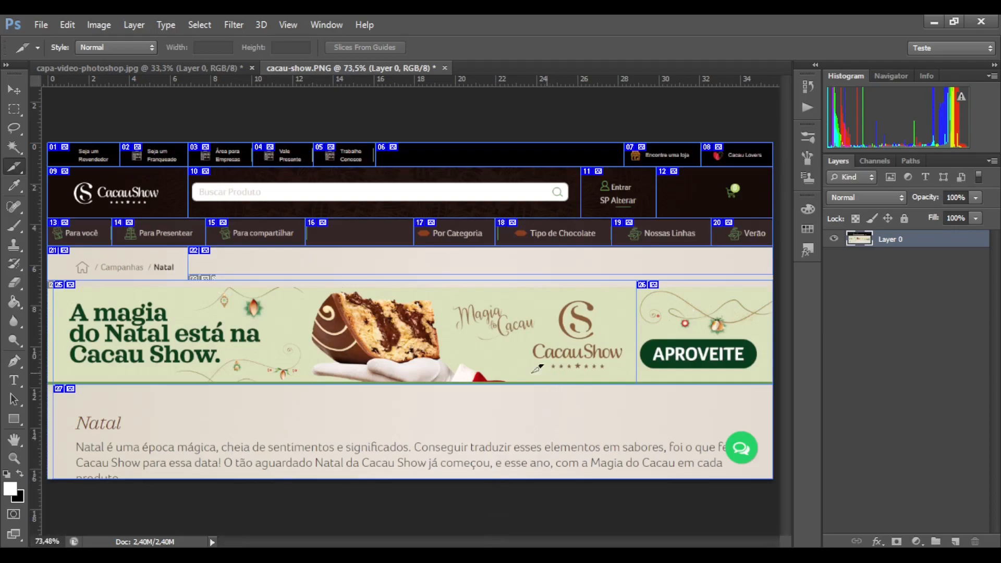
Step: Narrow the Natal text slice with the Slice Select Tool so that it ends just before the green chat button
right_click(23, 168)
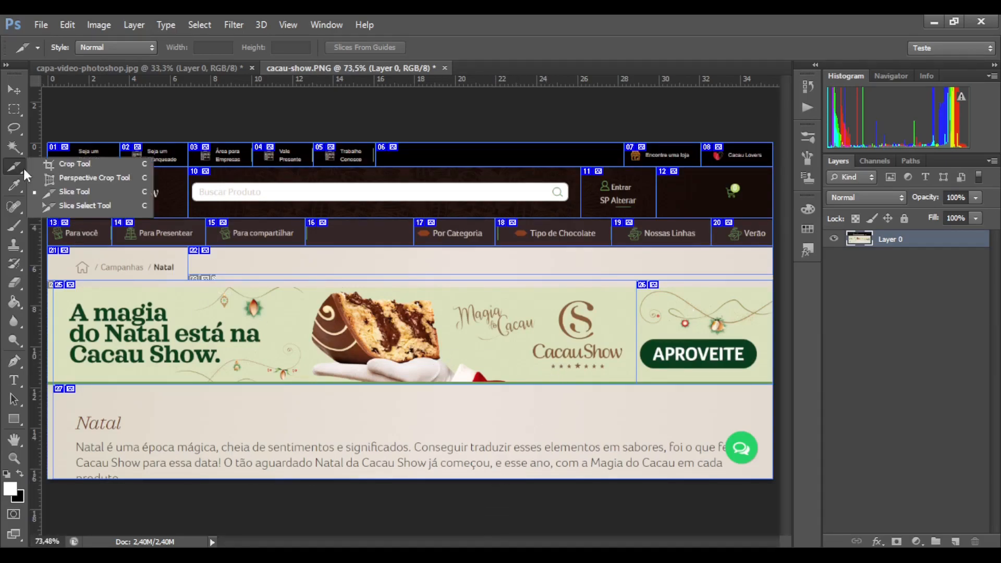
click(68, 192)
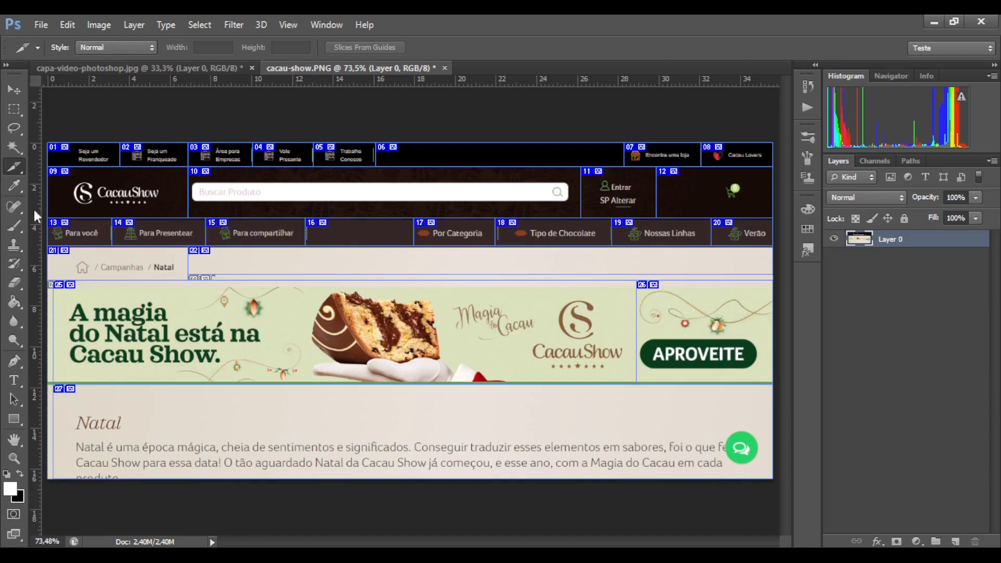
click(17, 174)
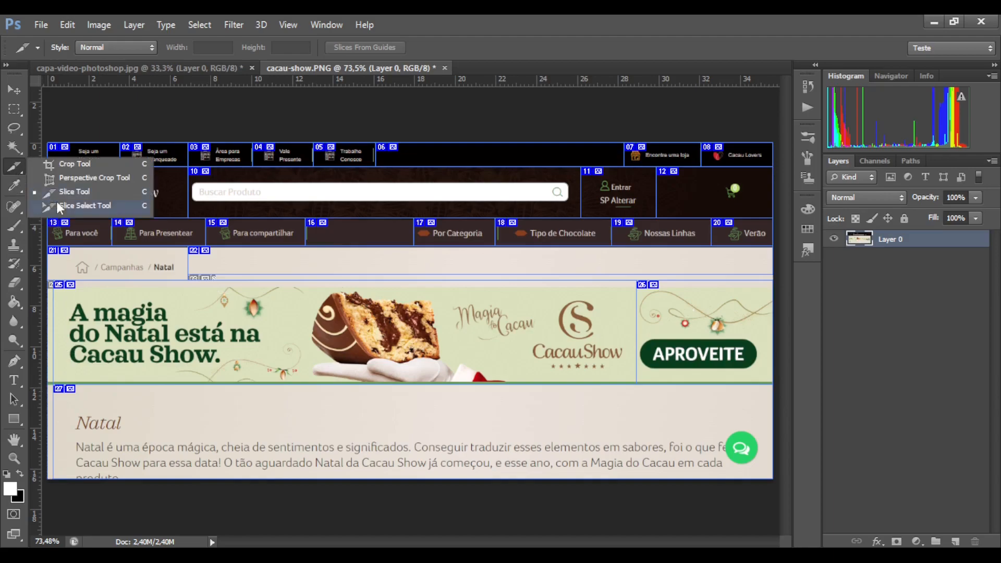
click(83, 206)
click(652, 443)
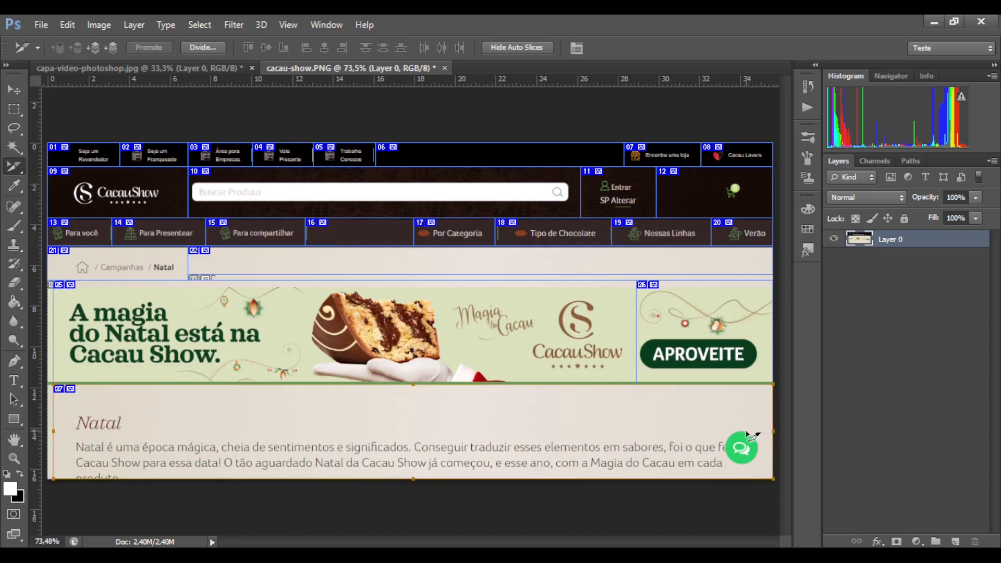
drag(774, 430, 717, 437)
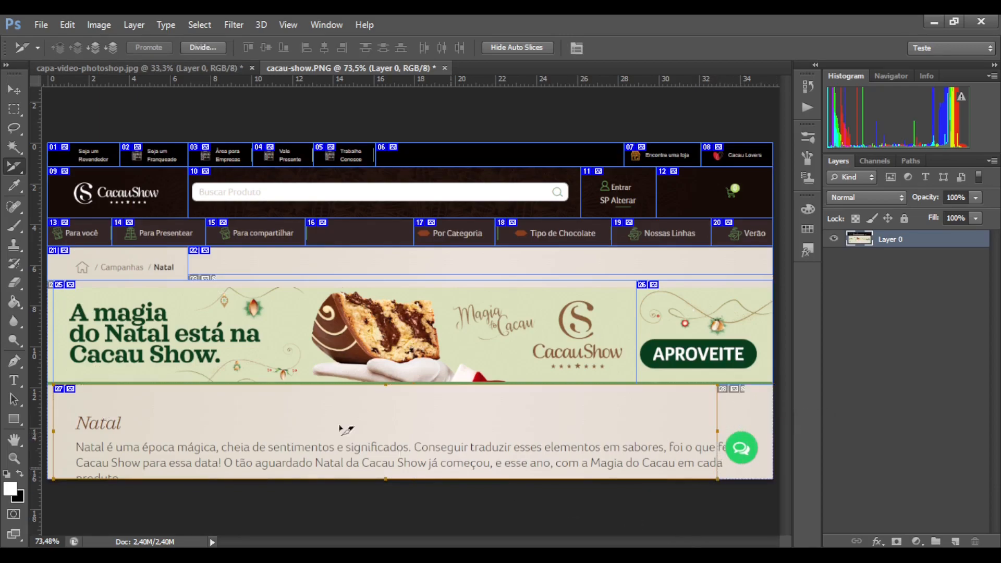
Step: Draw a new slice with the Slice Tool around the area containing the green chat button
right_click(17, 169)
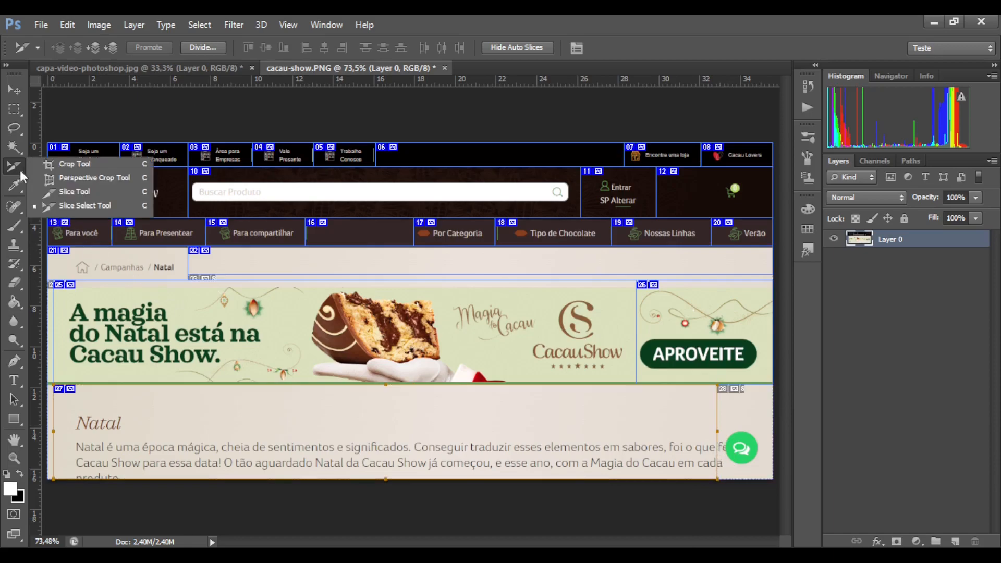
click(65, 192)
drag(720, 386, 773, 479)
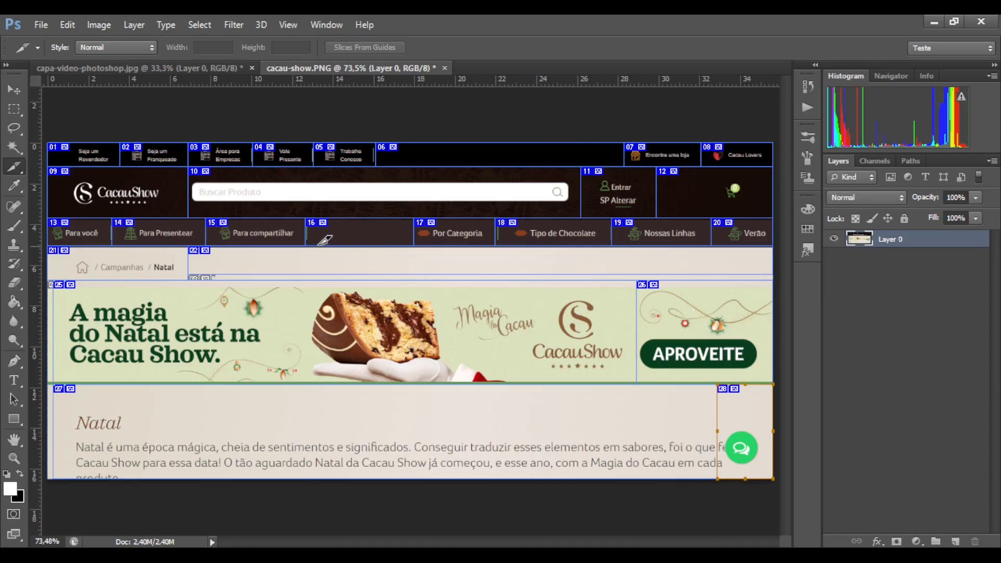
Step: Extend the lower edges of the Para você and Para Presentear slices down to the start of the breadcrumb row
scroll(104, 235, up, 4)
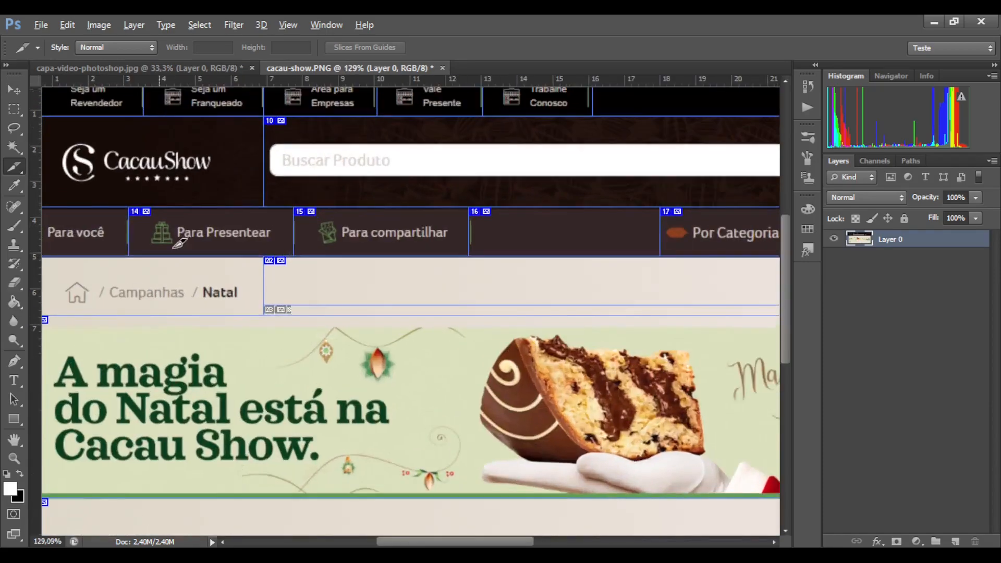
scroll(250, 260, up, 1)
drag(342, 295, 472, 293)
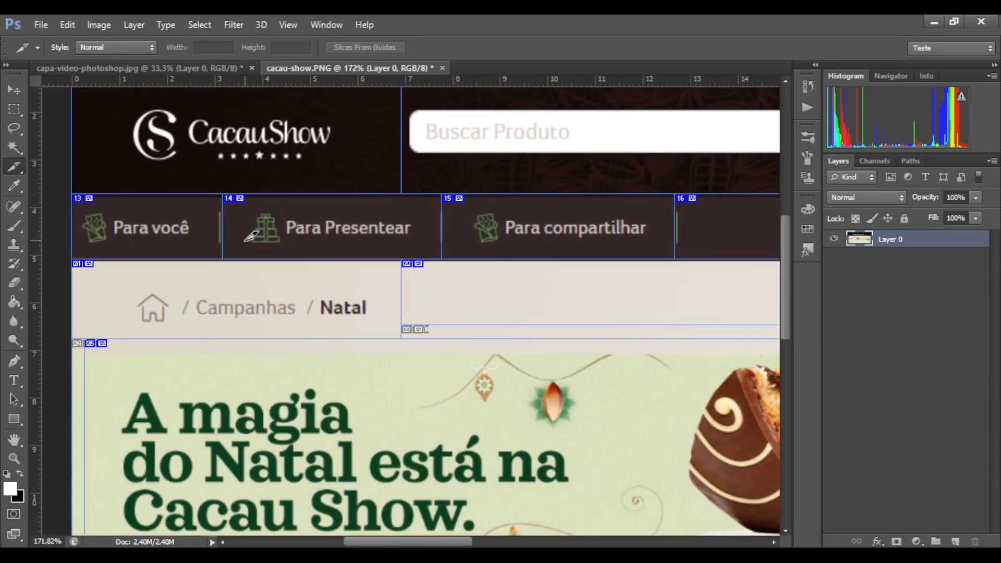
scroll(234, 243, up, 5)
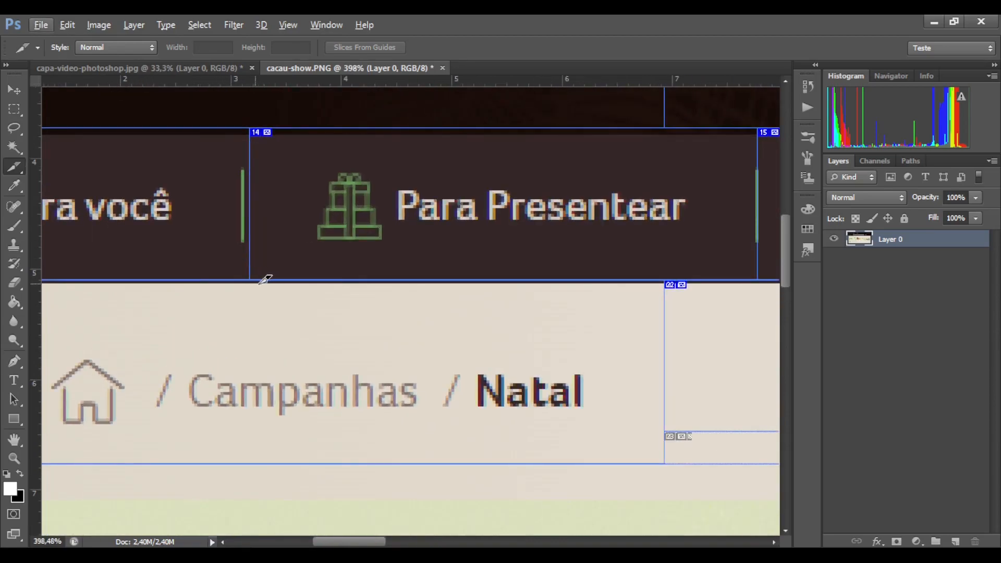
click(15, 166)
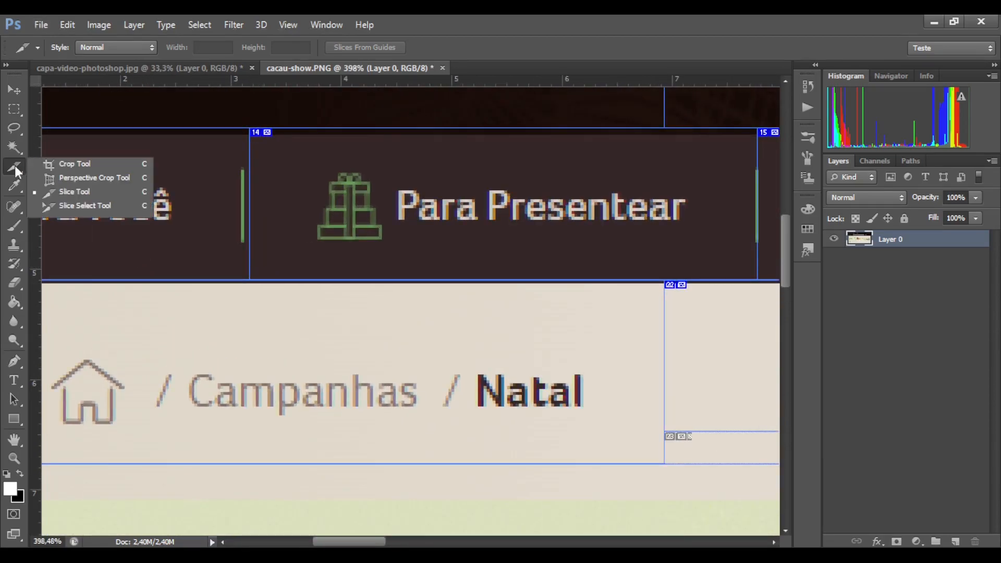
click(188, 161)
drag(77, 283, 76, 284)
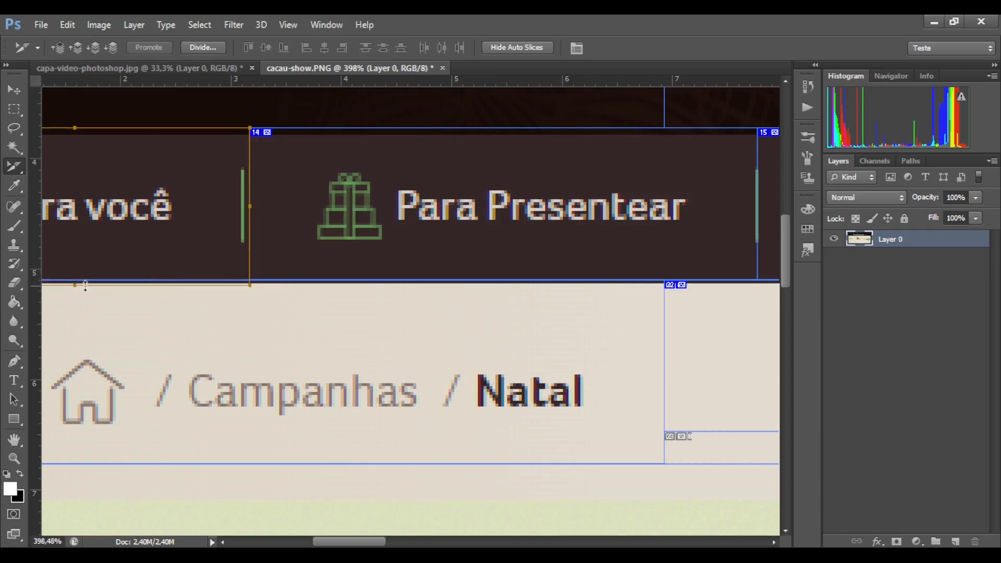
click(540, 265)
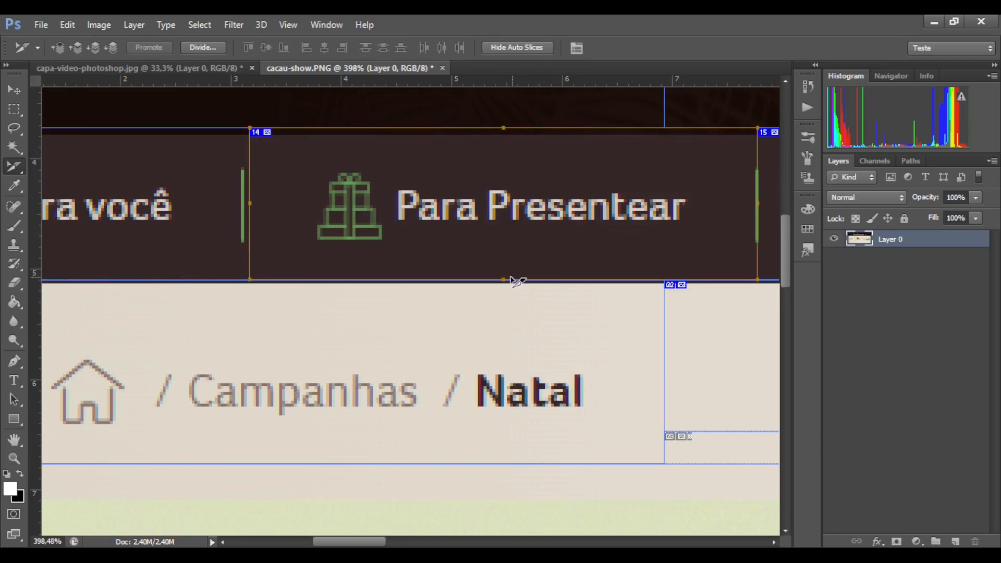
drag(504, 281, 504, 285)
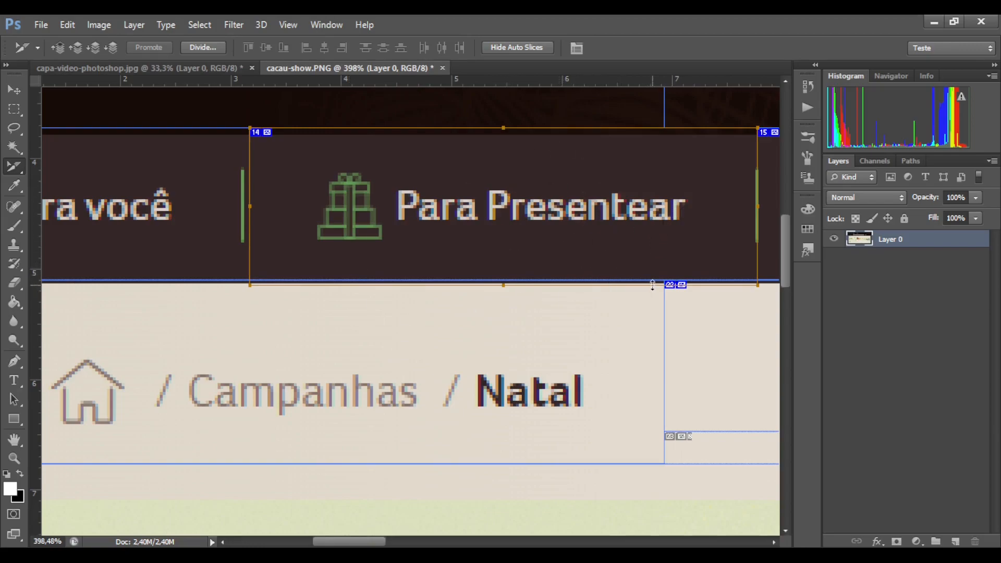
Step: Switch to the Move Tool and fit the whole sliced page layout in view
right_click(11, 172)
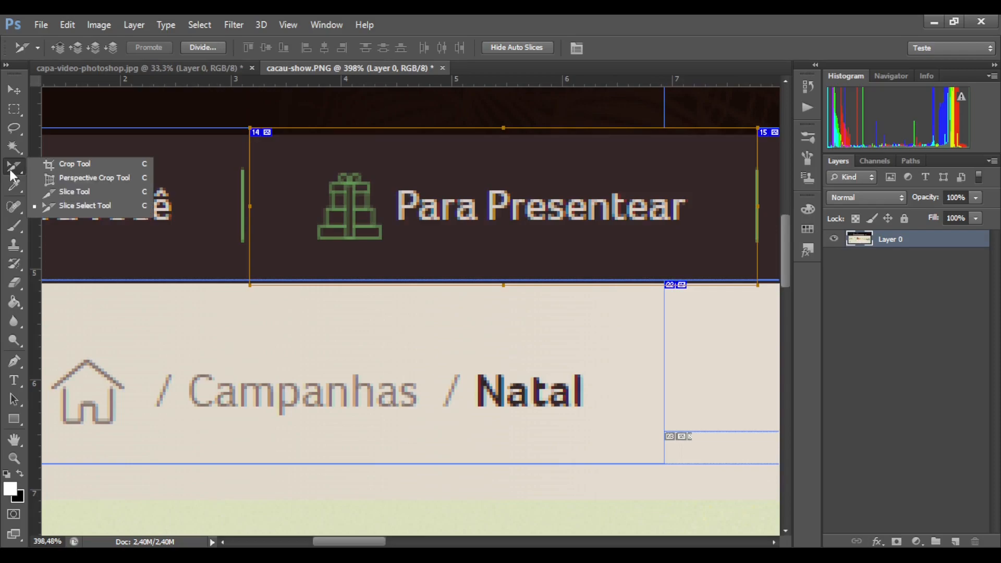
click(80, 191)
click(11, 91)
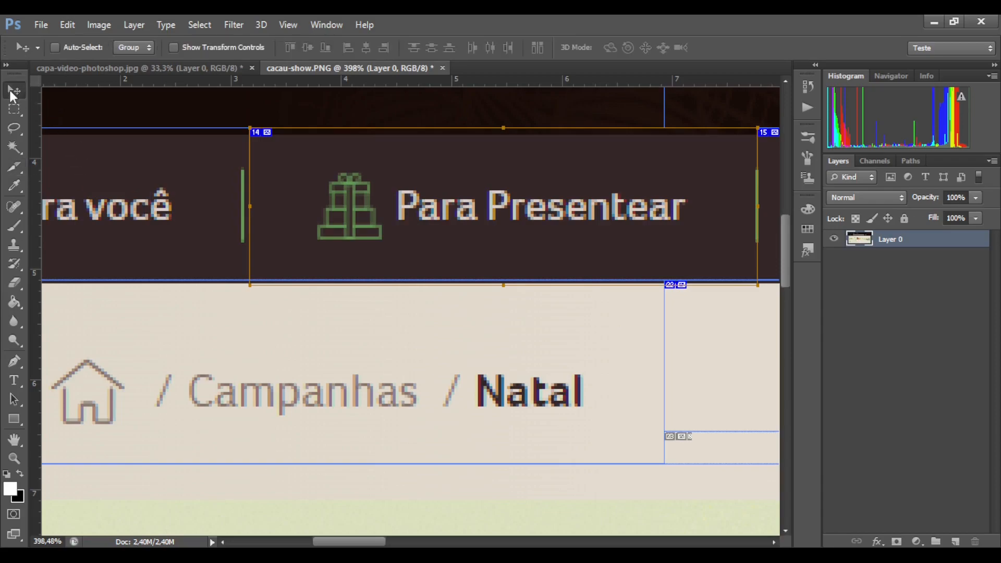
key(ctrl+0)
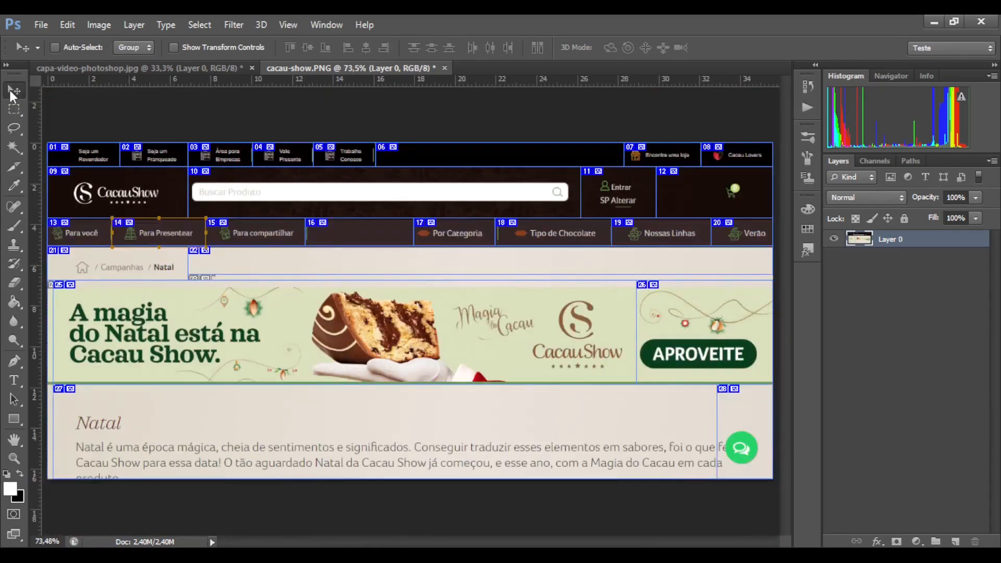